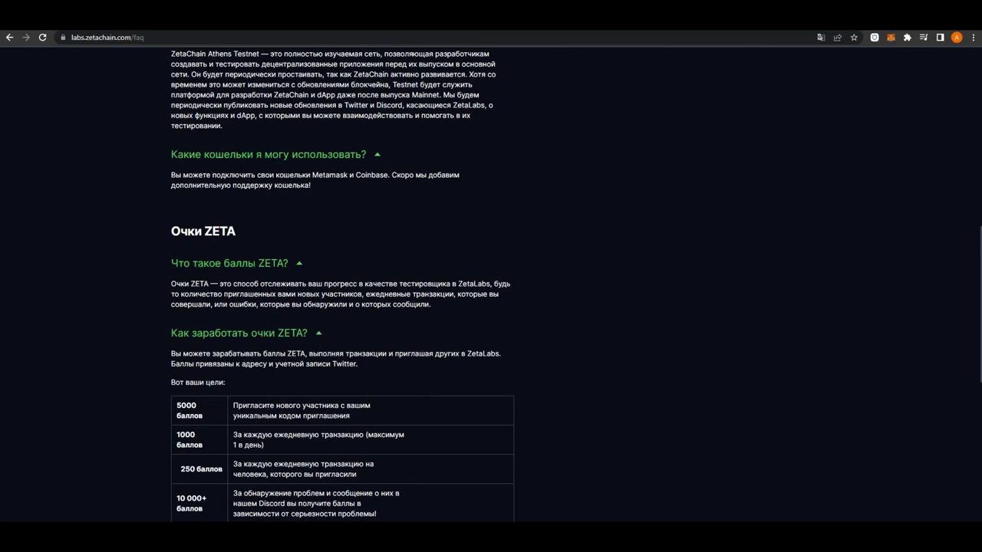
- Read the FAQ entries on what ZETA points are and how to earn them
{"action": "scroll", "coordinate": [270, 375], "scroll_direction": "down", "scroll_amount": 1}
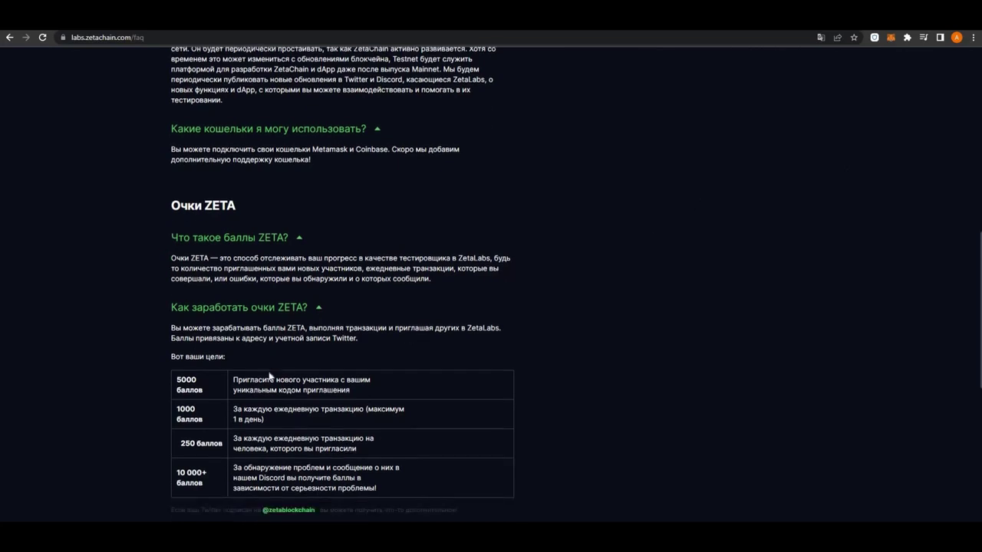
{"action": "scroll", "coordinate": [270, 376], "scroll_direction": "down", "scroll_amount": 1}
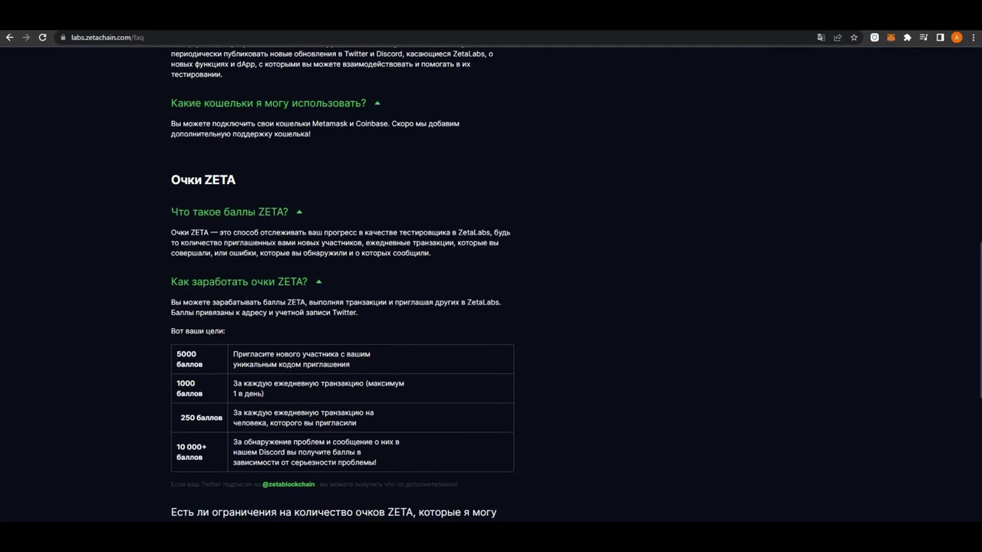
{"action": "scroll", "coordinate": [445, 380], "scroll_direction": "down", "scroll_amount": 1}
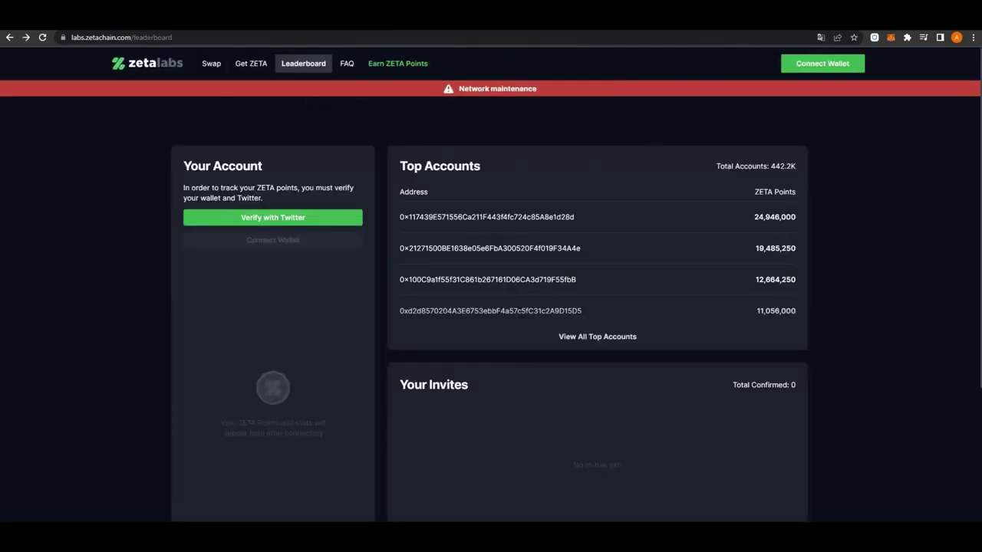
- Start Twitter verification for the account on the Leaderboard page
{"action": "scroll", "coordinate": [491, 284], "scroll_direction": "down", "scroll_amount": 1}
{"action": "scroll", "coordinate": [491, 284], "scroll_direction": "up", "scroll_amount": 1}
{"action": "left_click", "coordinate": [269, 219]}
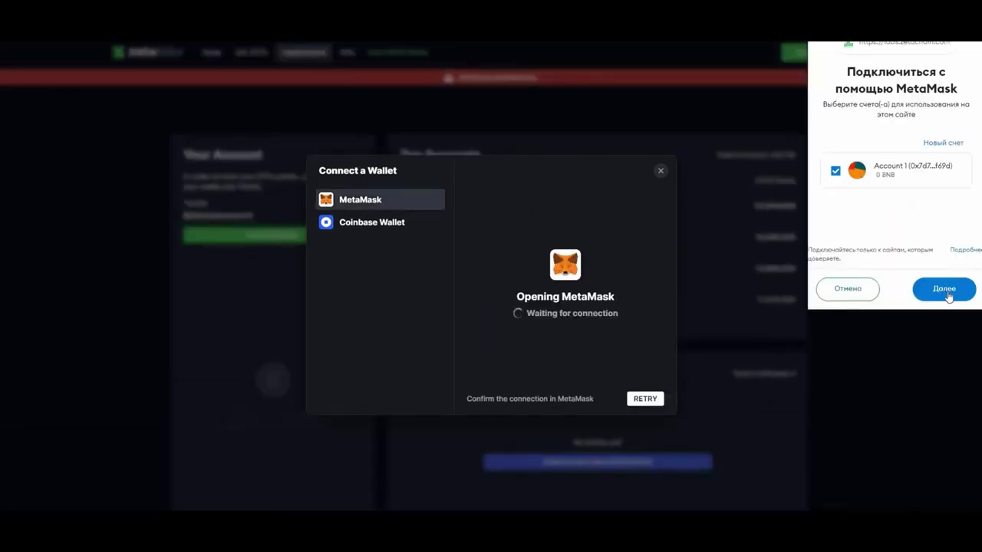
- Connect the MetaMask account to the site and allow the network switch to Goerli
{"action": "left_click", "coordinate": [949, 292]}
{"action": "left_click", "coordinate": [948, 292]}
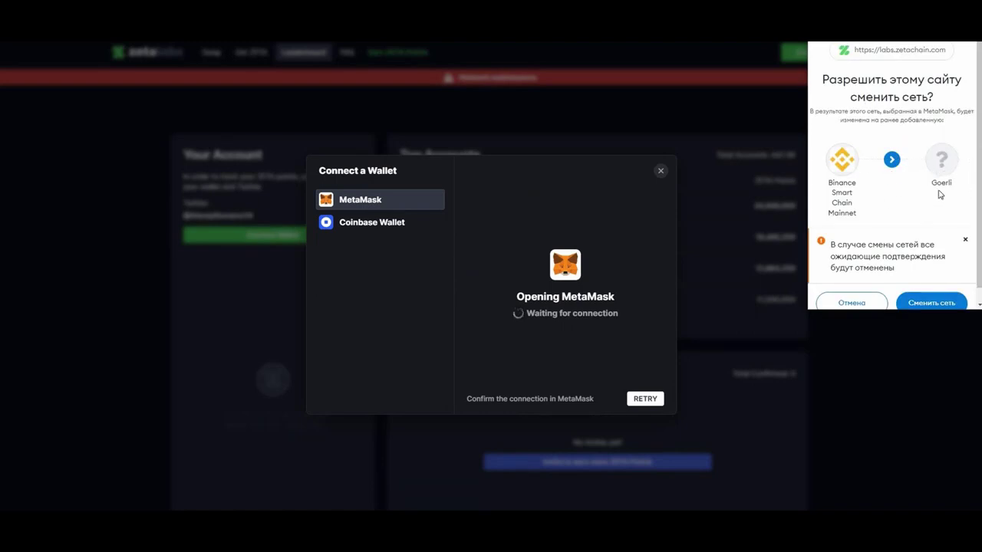
{"action": "scroll", "coordinate": [931, 205], "scroll_direction": "down", "scroll_amount": 1}
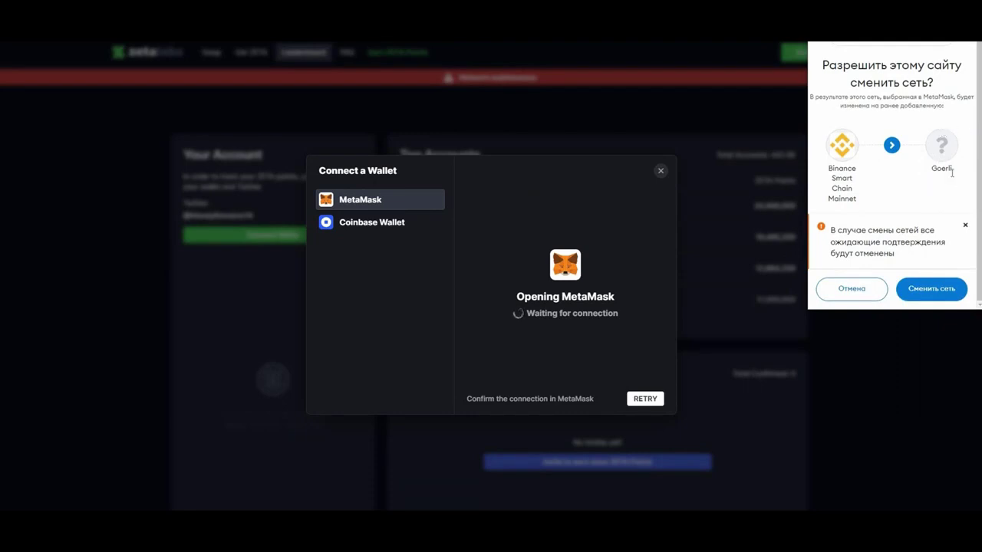
{"action": "left_click", "coordinate": [925, 292]}
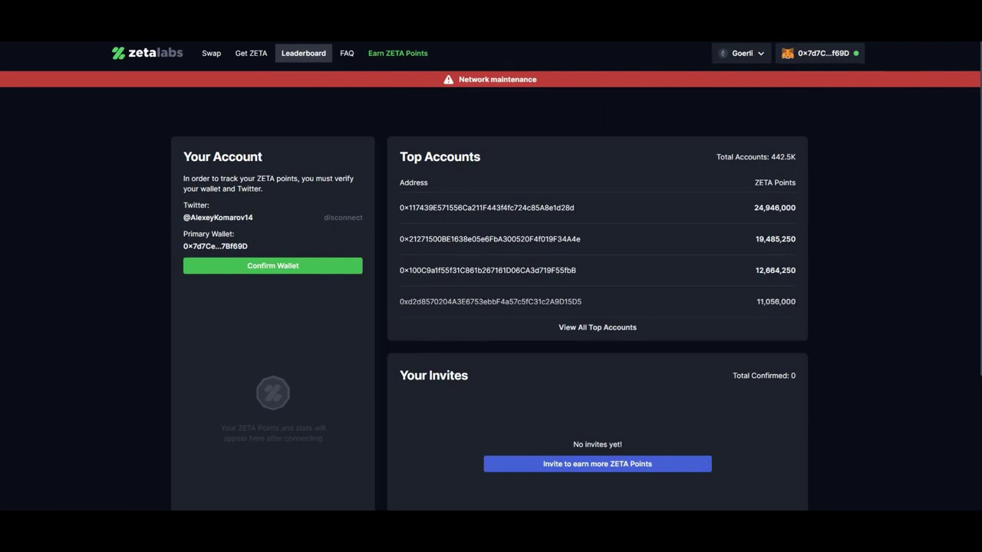
- Confirm the primary wallet by signing the ZetaLabs signature request in MetaMask
{"action": "left_click", "coordinate": [257, 266]}
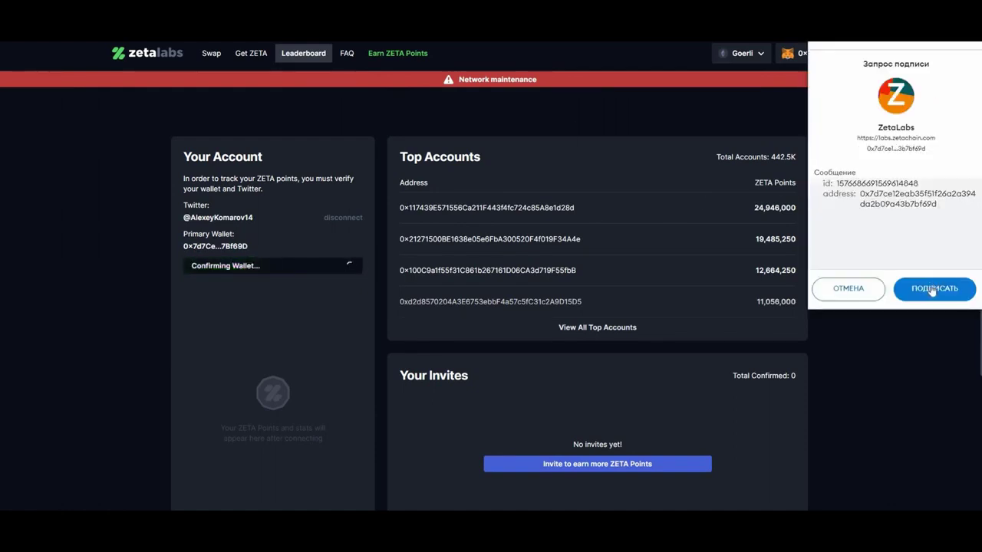
{"action": "left_click", "coordinate": [932, 290]}
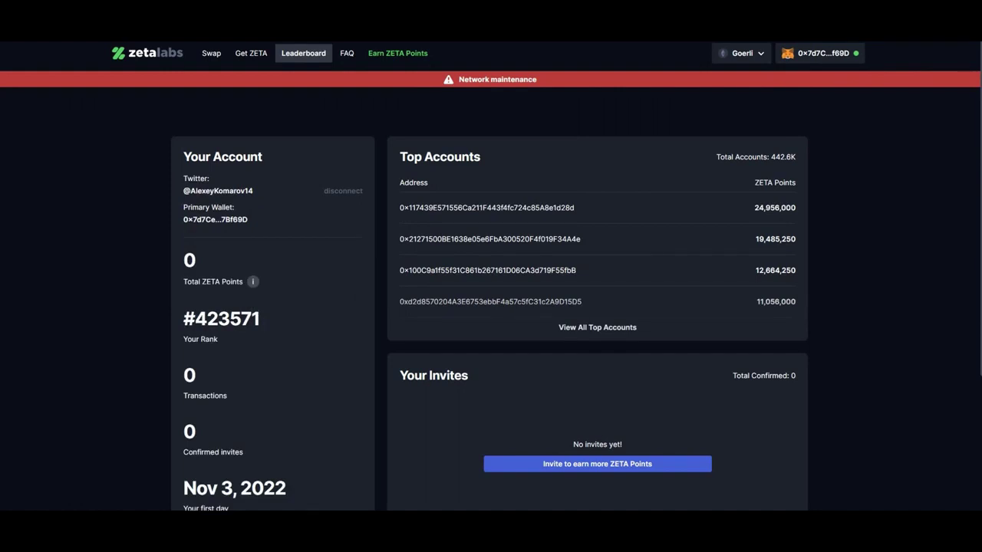
- Request testnet ZETA assets to the connected wallet from the Get ZETA page
{"action": "left_click", "coordinate": [256, 58]}
{"action": "scroll", "coordinate": [493, 315], "scroll_direction": "down", "scroll_amount": 1}
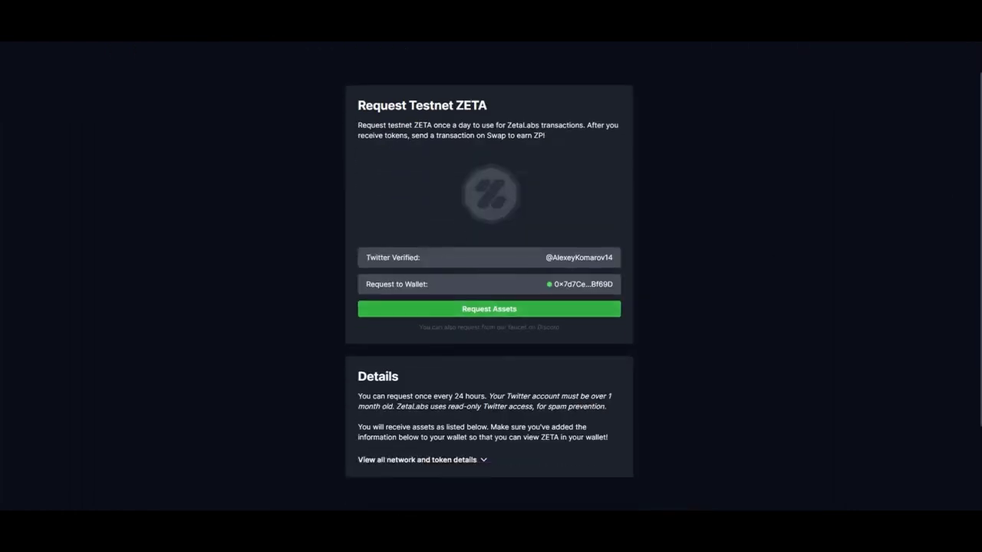
{"action": "left_click", "coordinate": [491, 312]}
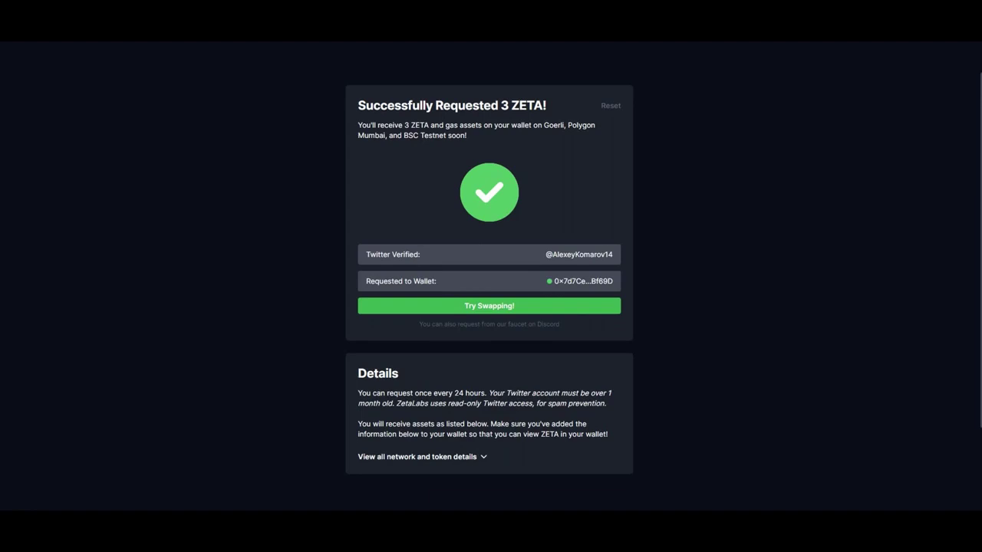
- Open the Cross-Chain Swap page and check which Goerli assets the wallet can send
{"action": "left_click", "coordinate": [498, 310]}
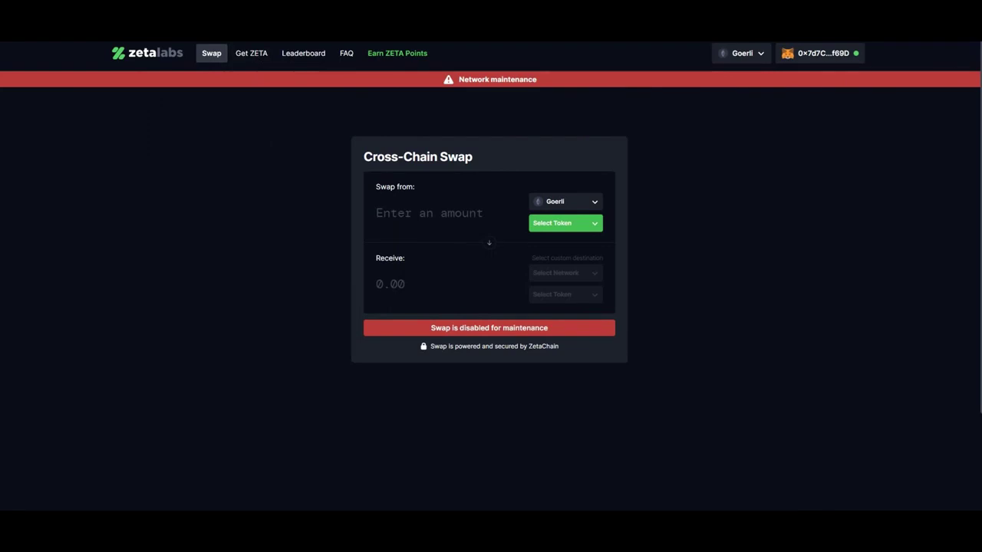
{"action": "left_click", "coordinate": [544, 224]}
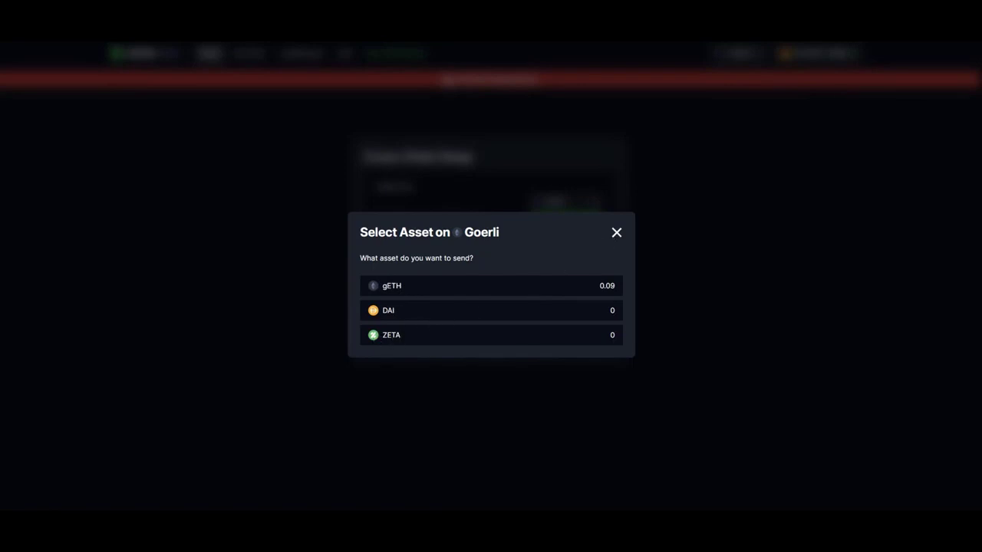
{"action": "left_click", "coordinate": [616, 231]}
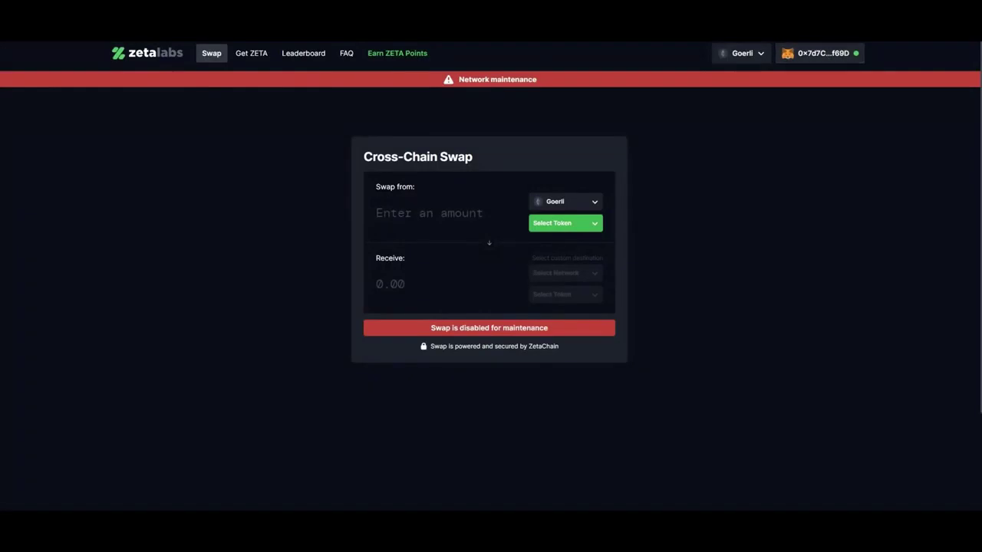
{"action": "scroll", "coordinate": [811, 263], "scroll_direction": "down", "scroll_amount": 1}
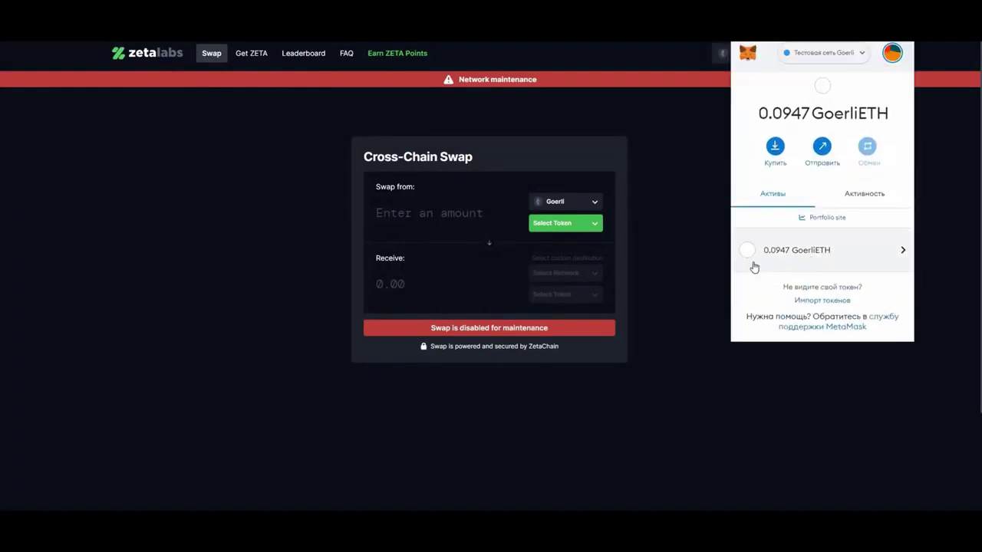
- Choose ZETA on Goerli as the asset to swap from
{"action": "left_click", "coordinate": [576, 224]}
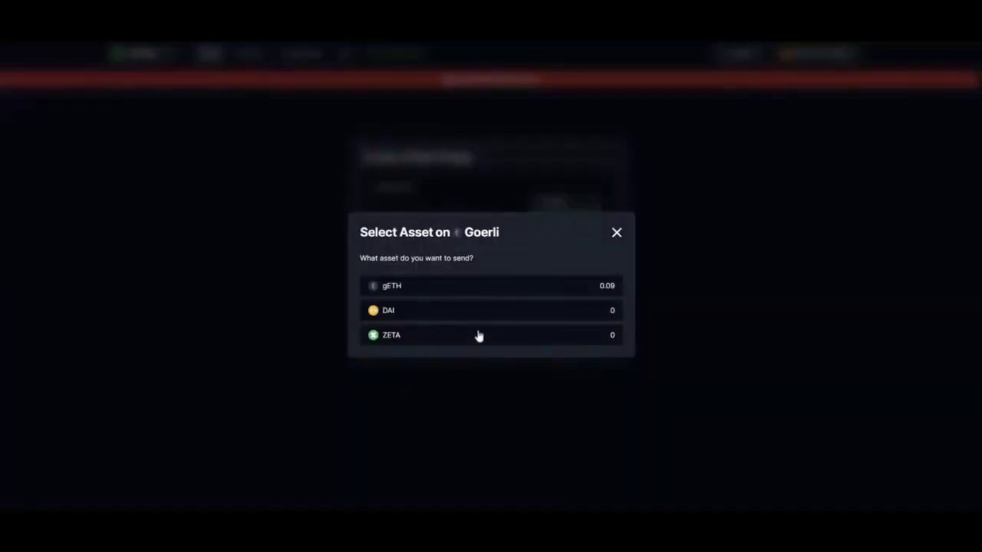
{"action": "left_click", "coordinate": [478, 335]}
{"action": "left_click", "coordinate": [528, 300]}
{"action": "left_click", "coordinate": [566, 285]}
{"action": "left_click", "coordinate": [574, 223]}
{"action": "left_click", "coordinate": [568, 287]}
{"action": "left_click", "coordinate": [586, 224]}
{"action": "left_click", "coordinate": [638, 297]}
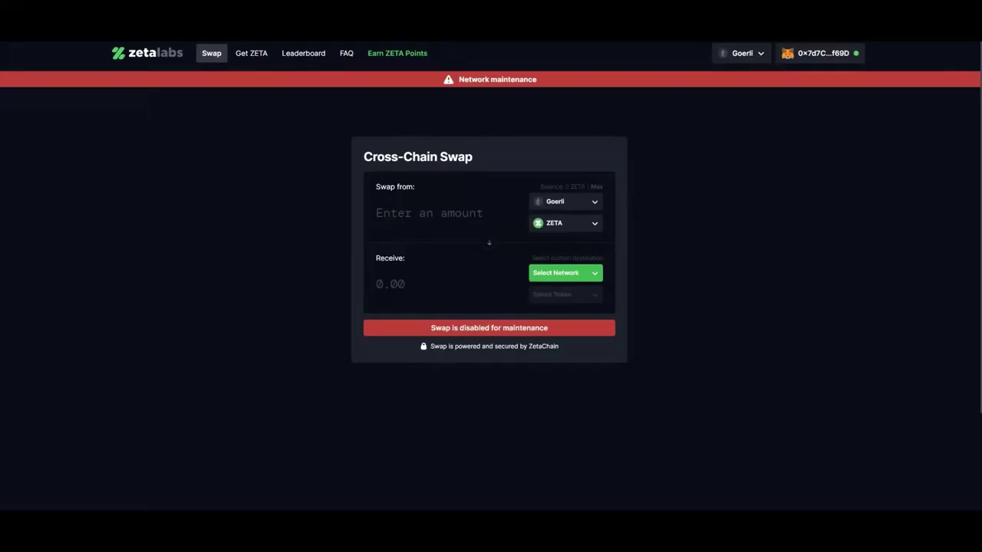
- Set the swap to receive MATIC on Polygon Mumbai and enter 0.02 gETH as the amount to send
{"action": "left_click", "coordinate": [561, 278]}
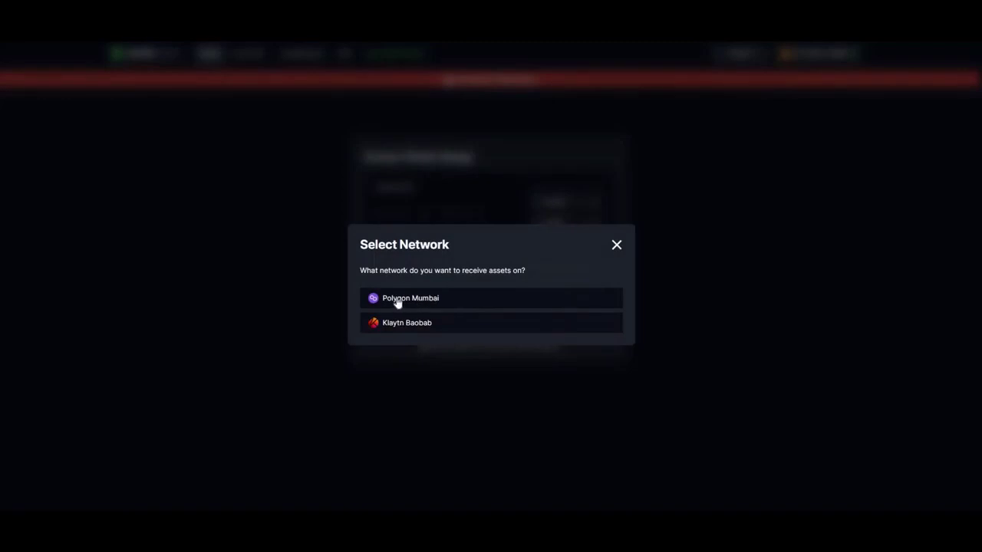
{"action": "left_click", "coordinate": [485, 296]}
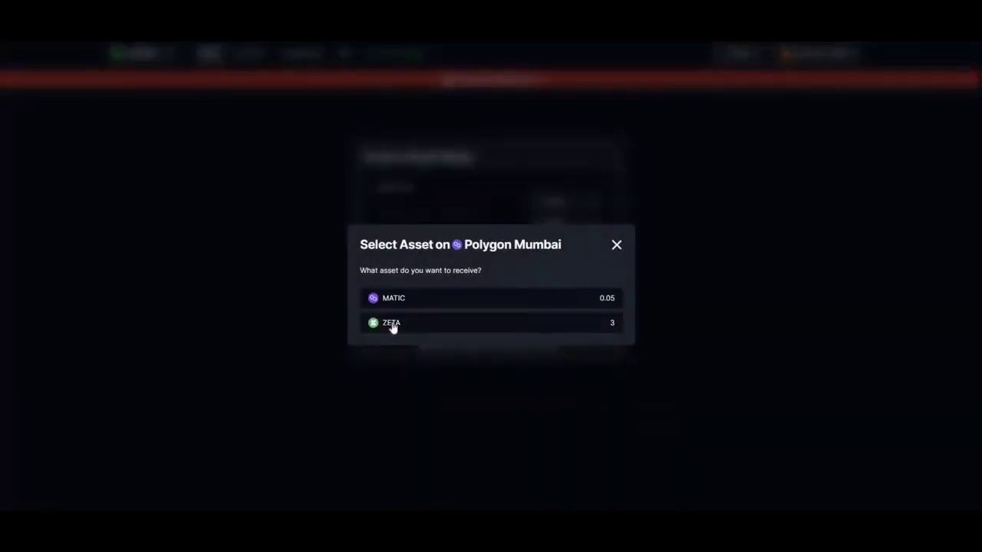
{"action": "left_click", "coordinate": [389, 301]}
{"action": "left_click", "coordinate": [444, 213]}
{"action": "type", "text": "0.0"}
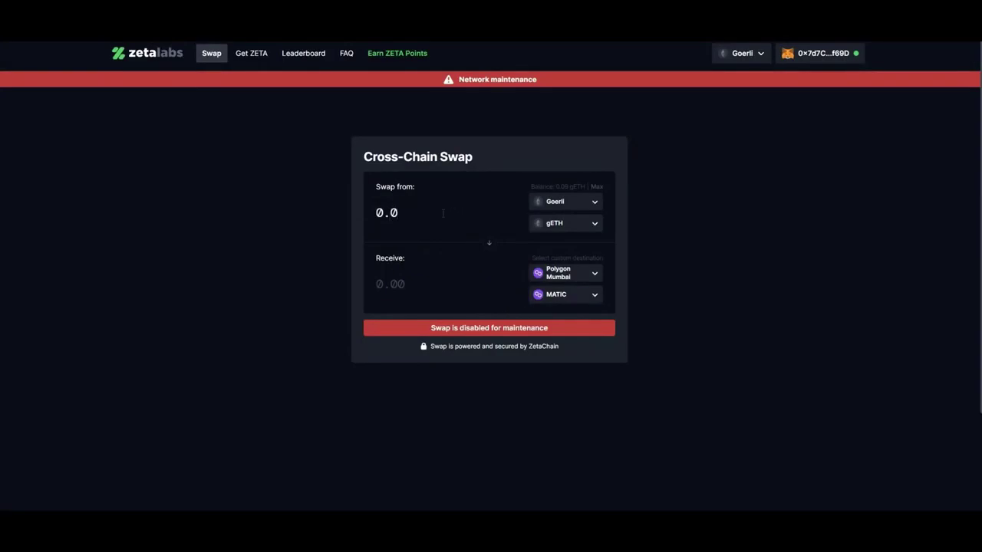
{"action": "type", "text": "2"}
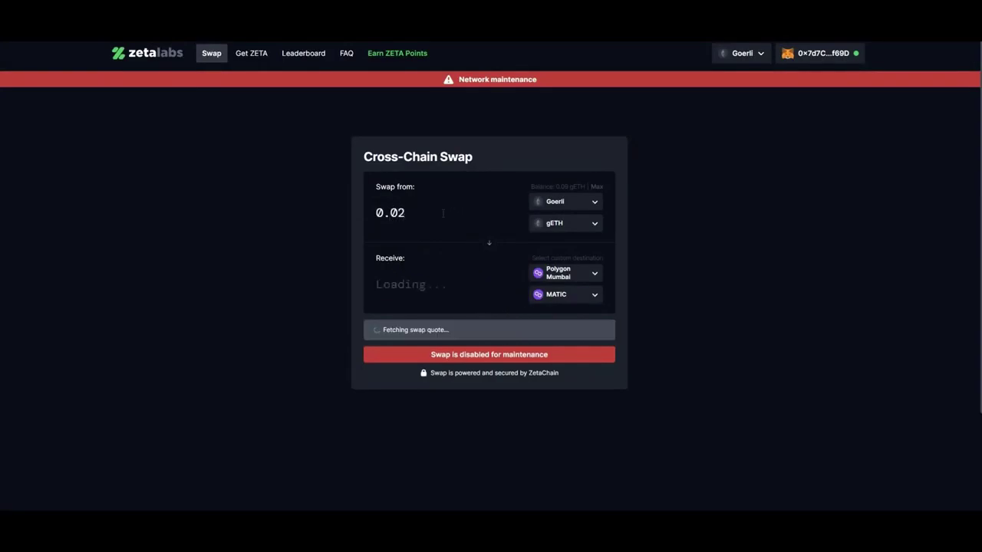
- Switch to Discord and add the check-mark reaction to the bot message in ZetaChain's verify channel
{"action": "key", "text": "alt+Tab"}
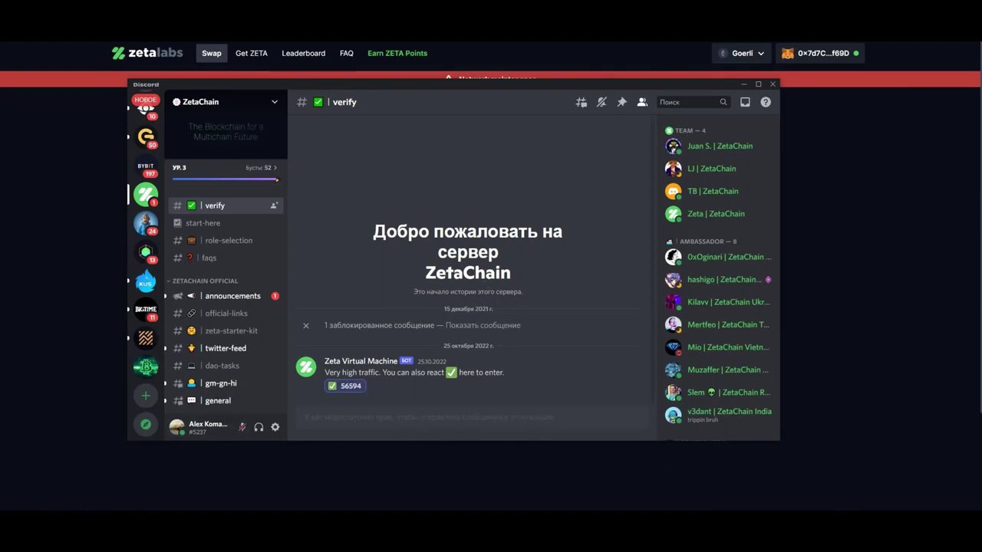
{"action": "left_click_drag", "start_coordinate": [453, 84], "coordinate": [427, 175]}
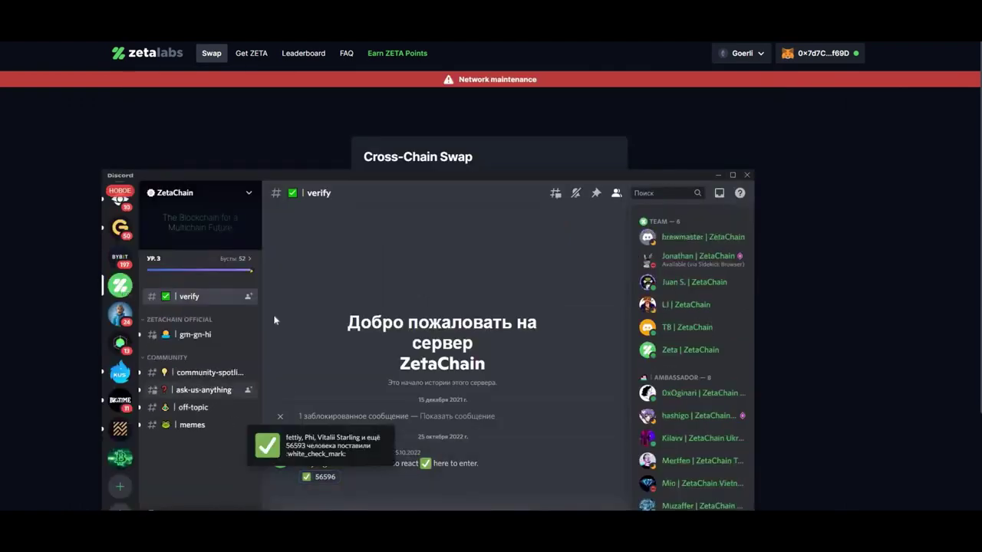
{"action": "left_click", "coordinate": [324, 477]}
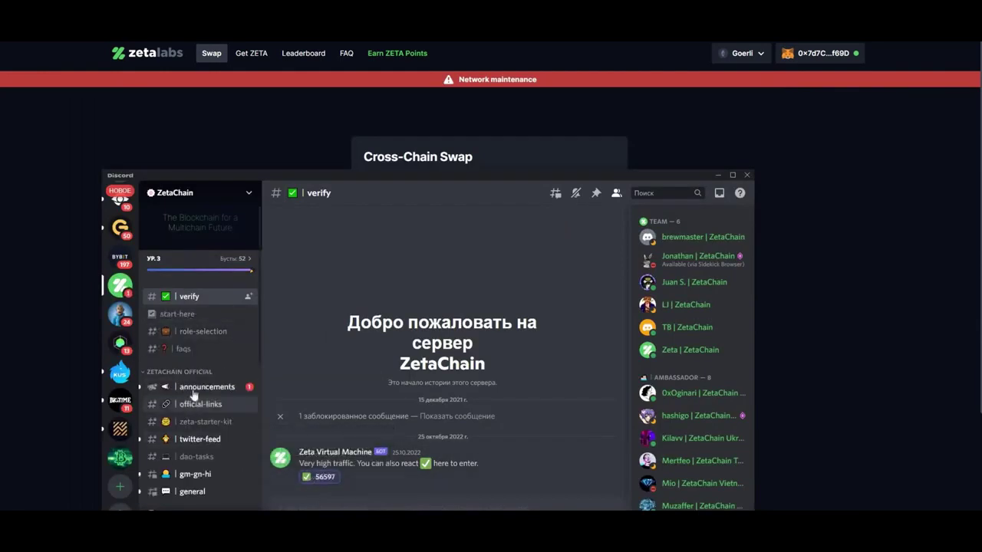
- Open the zeta-faucet channel in the Development Zone category
{"action": "scroll", "coordinate": [192, 395], "scroll_direction": "down", "scroll_amount": 3}
{"action": "scroll", "coordinate": [194, 391], "scroll_direction": "down", "scroll_amount": 5}
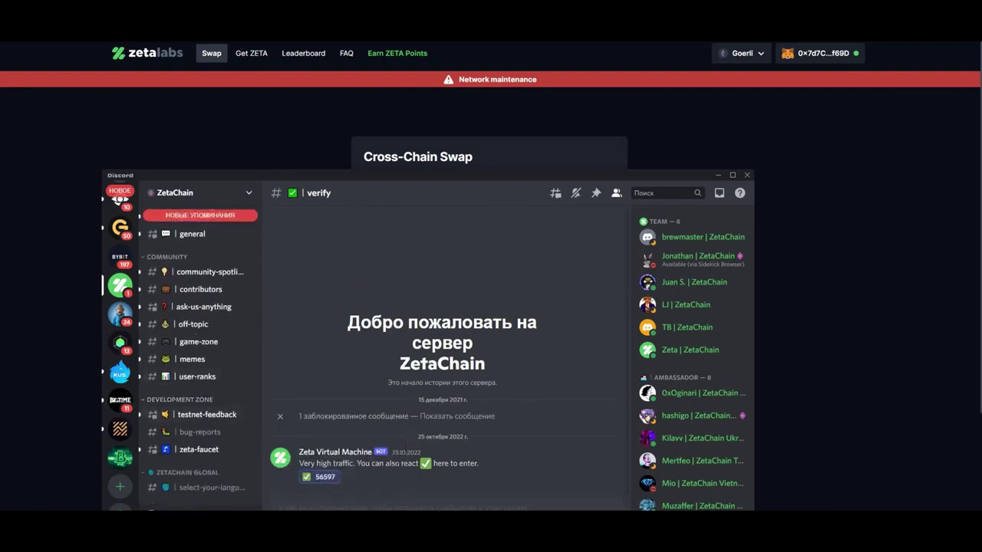
{"action": "left_click", "coordinate": [206, 451]}
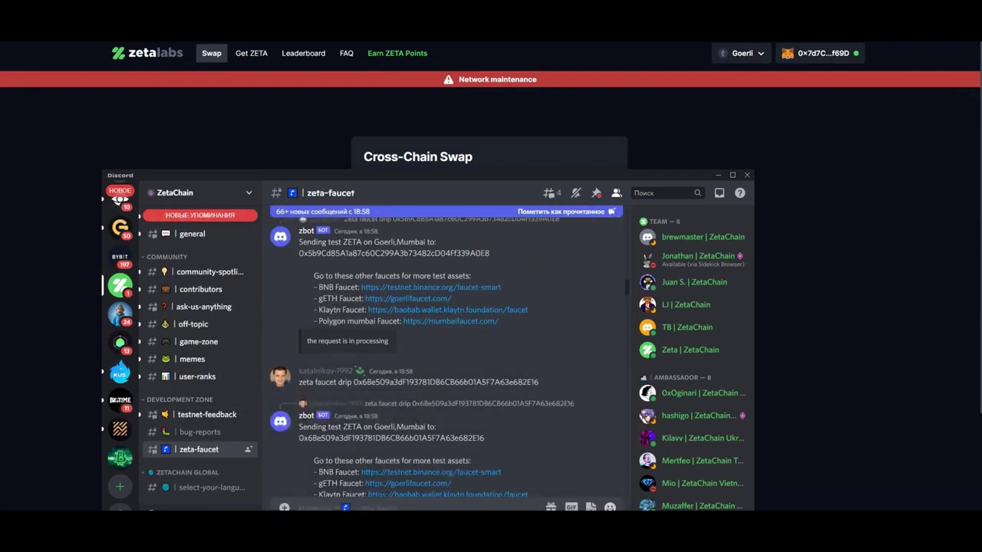
- Copy the "zeta faucet drip" command from another member's message and paste it into the channel's message field
{"action": "left_click_drag", "start_coordinate": [299, 279], "coordinate": [351, 279]}
{"action": "key", "text": "ctrl+c"}
{"action": "right_click", "coordinate": [354, 287]}
{"action": "key", "text": "Escape"}
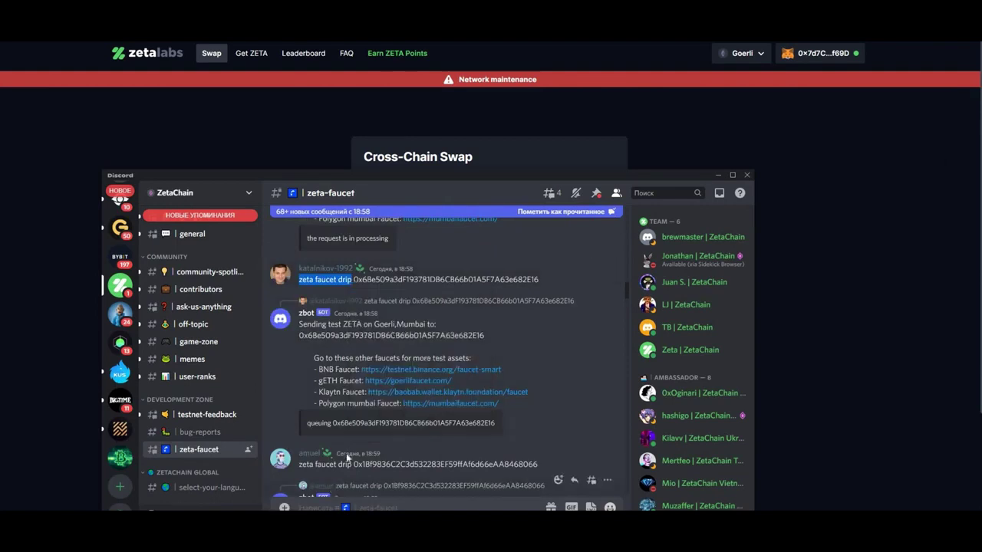
{"action": "right_click", "coordinate": [332, 502]}
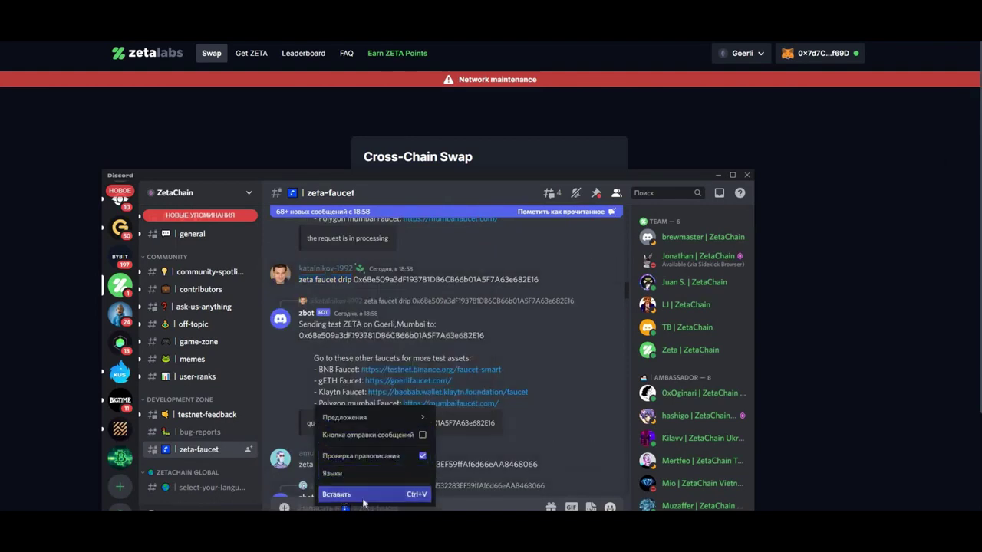
{"action": "left_click", "coordinate": [336, 494]}
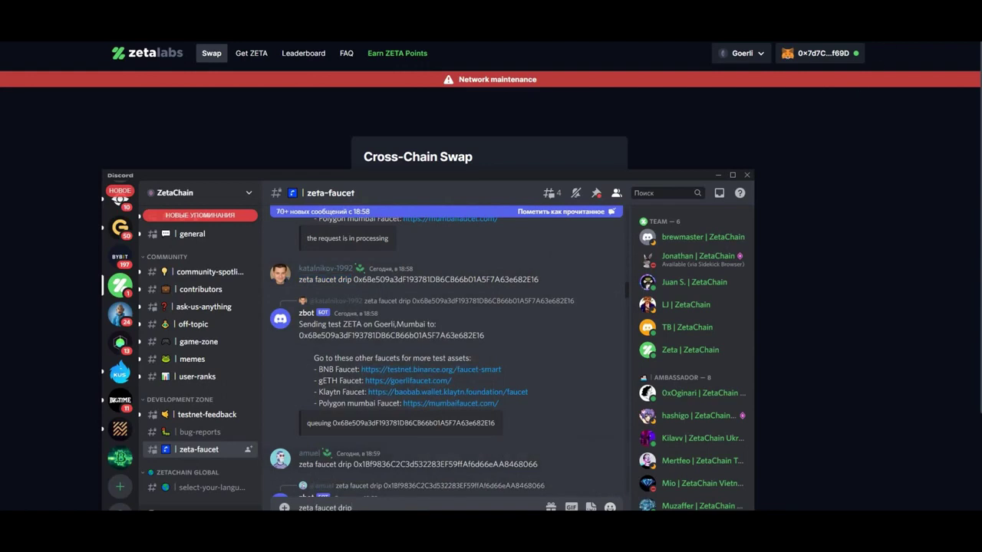
- Copy the wallet address from MetaMask, add it to the faucet command in Discord and send the message
{"action": "key", "text": "alt+Tab"}
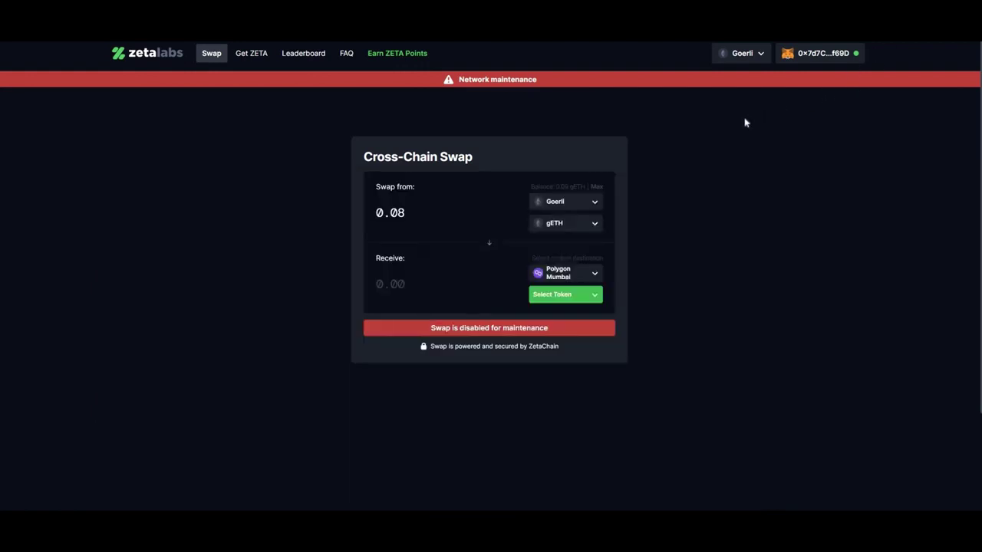
{"action": "key", "text": "alt+shift+m"}
{"action": "left_click", "coordinate": [841, 95]}
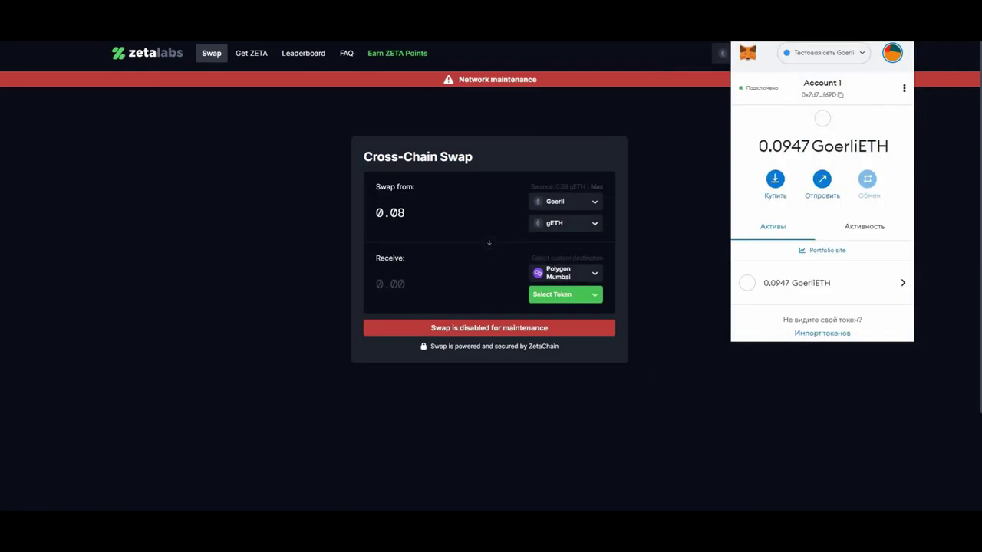
{"action": "key", "text": "alt+Tab"}
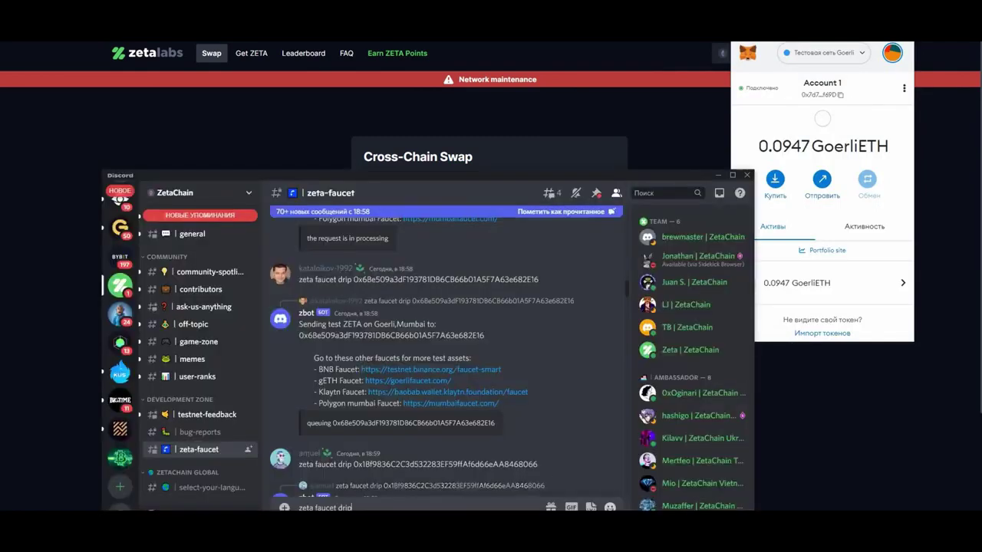
{"action": "right_click", "coordinate": [368, 506]}
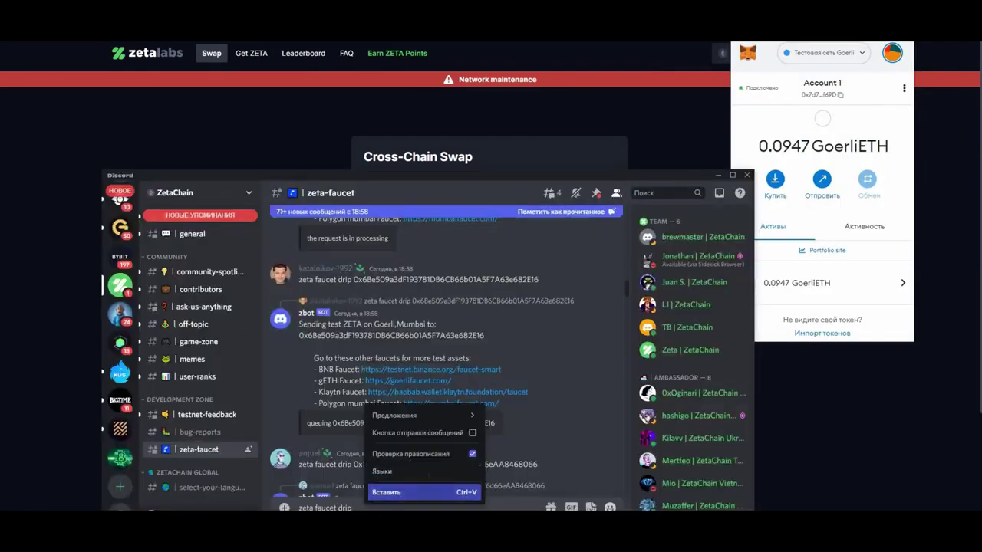
{"action": "left_click", "coordinate": [395, 496]}
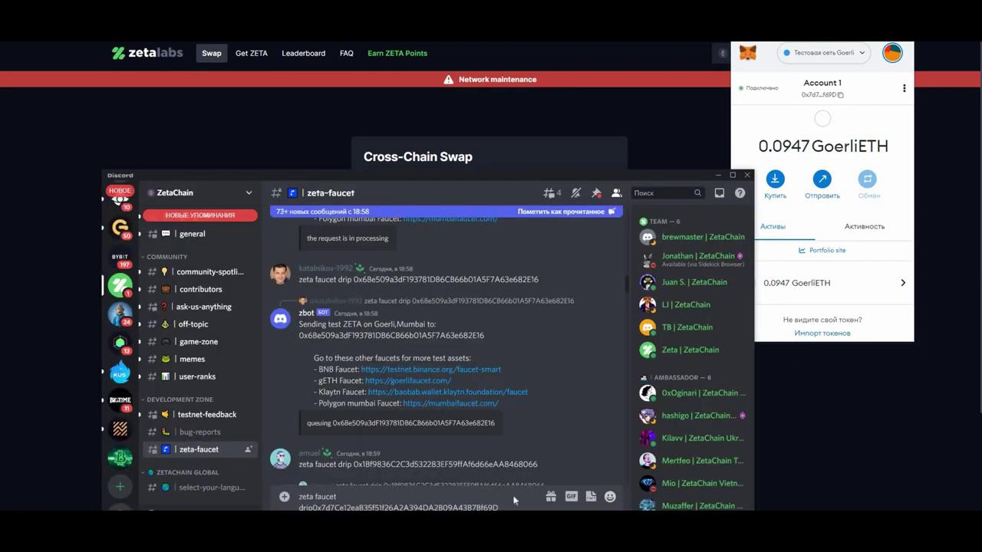
{"action": "key", "text": "Return"}
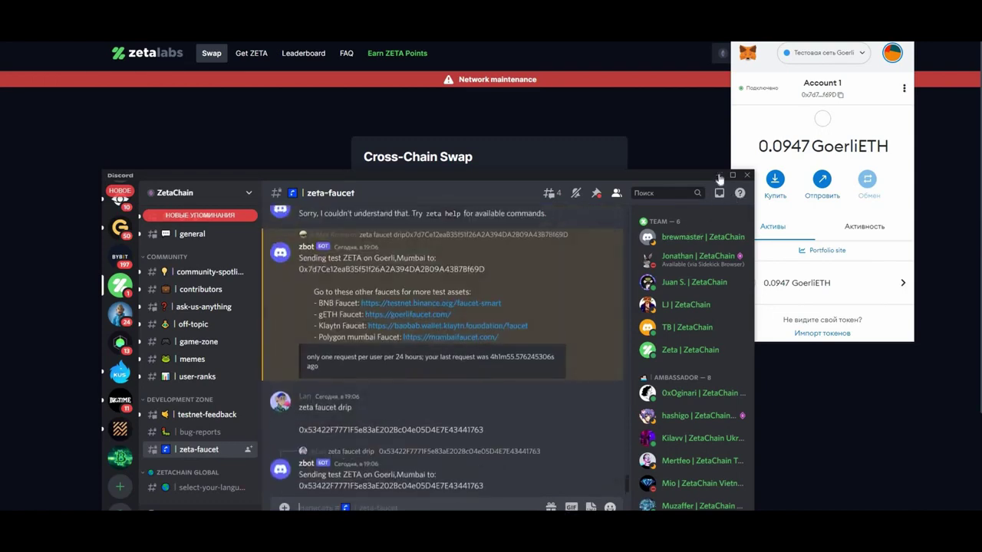
- Leave the Discord faucet channel and open the ZetaLabs FAQ page
{"action": "left_click", "coordinate": [717, 175]}
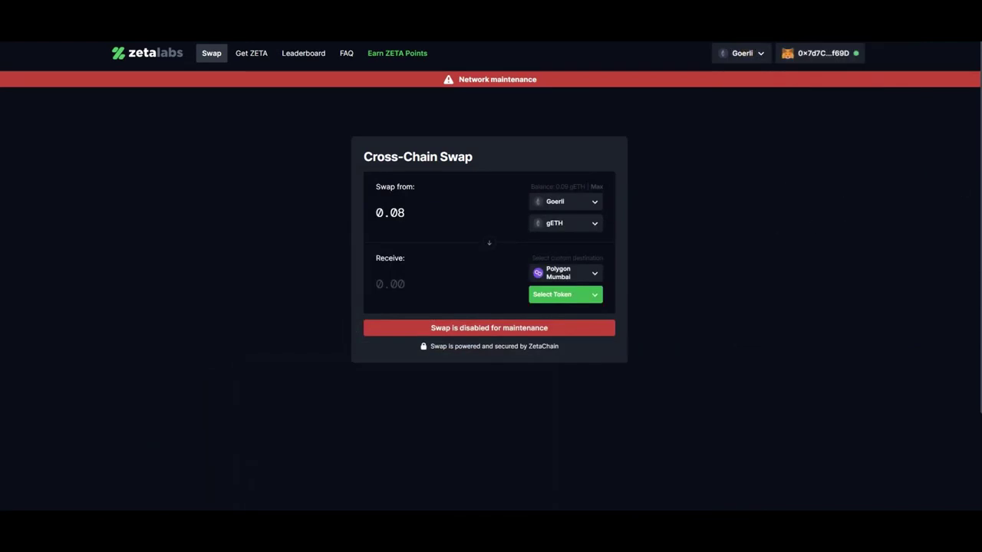
{"action": "key", "text": "alt+shift+m"}
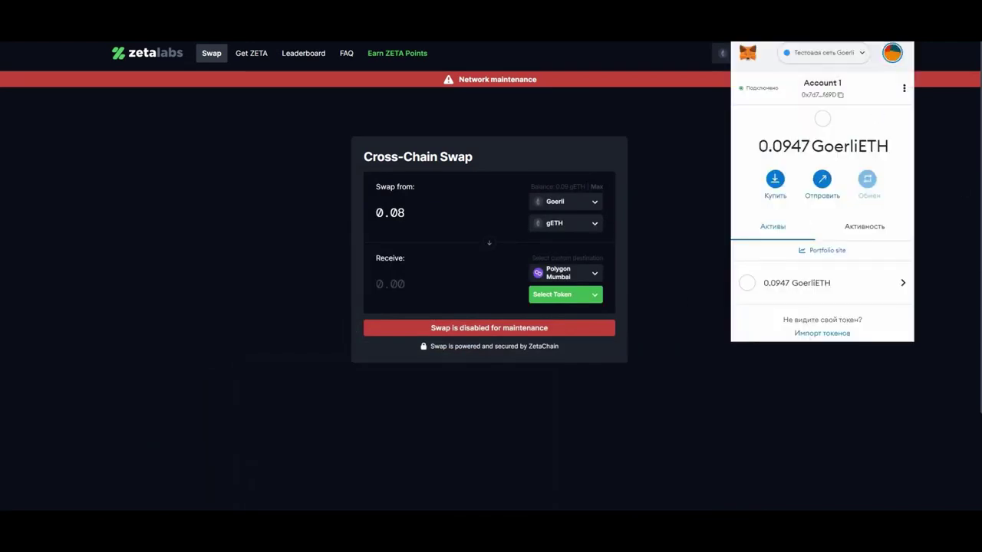
{"action": "left_click", "coordinate": [346, 53]}
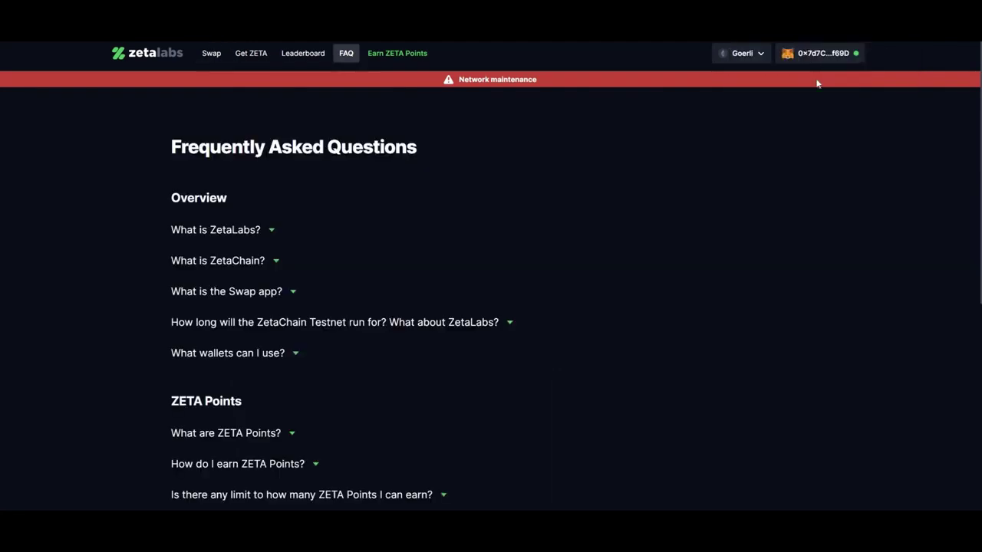
- Import a custom token in MetaMask by pasting its copied contract address and confirming the addition
{"action": "key", "text": "alt+shift+m"}
{"action": "scroll", "coordinate": [828, 299], "scroll_direction": "down", "scroll_amount": 1}
{"action": "left_click", "coordinate": [826, 302]}
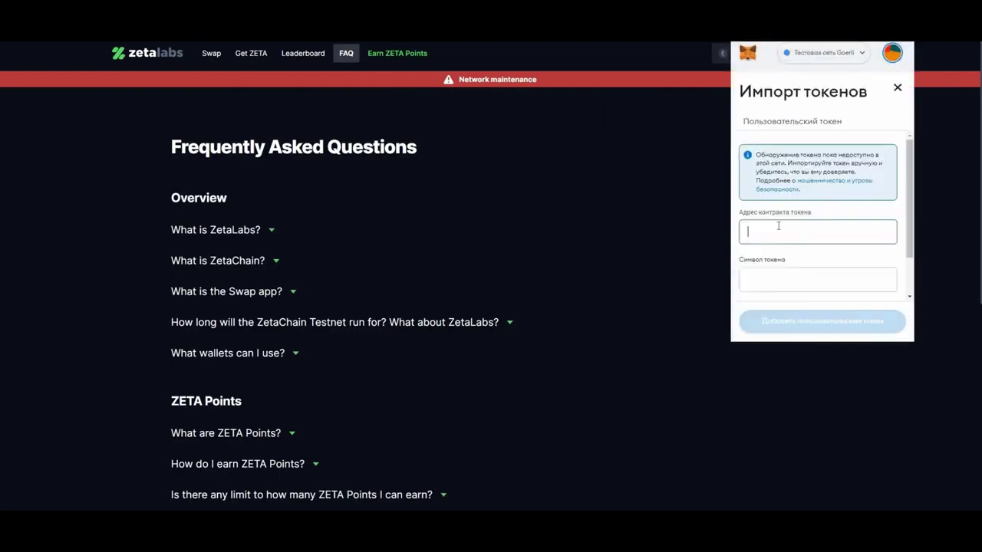
{"action": "right_click", "coordinate": [777, 232]}
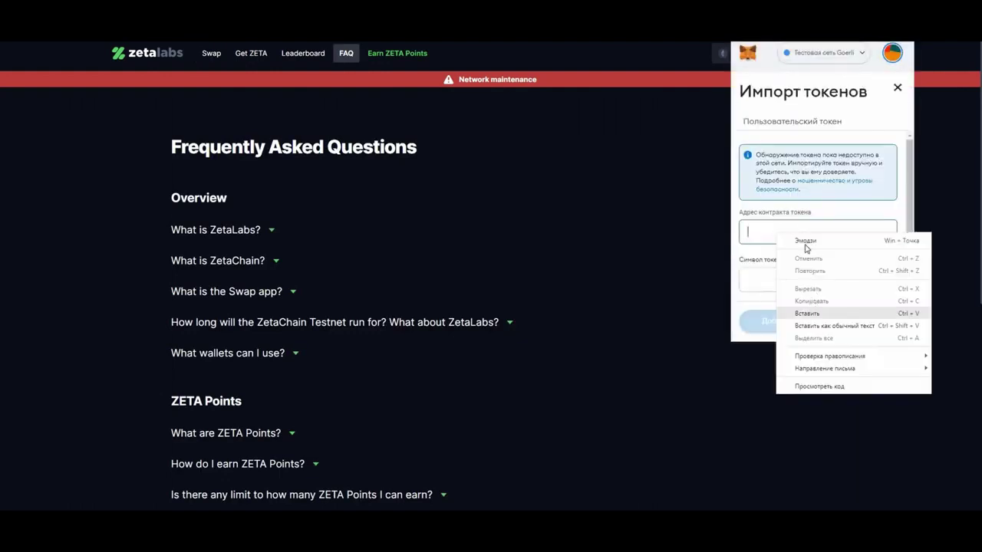
{"action": "left_click", "coordinate": [816, 314]}
{"action": "left_click", "coordinate": [810, 259]}
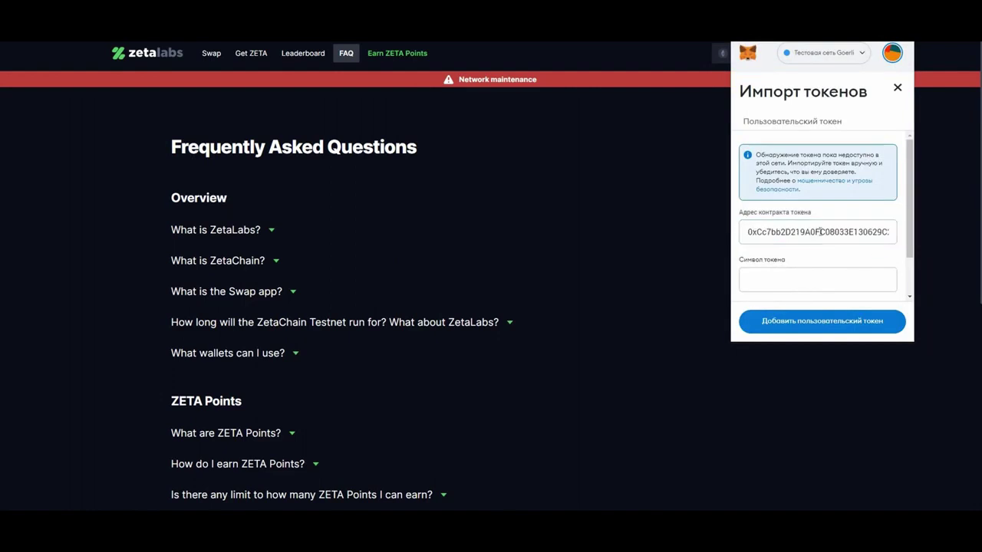
{"action": "left_click", "coordinate": [803, 322]}
{"action": "left_click", "coordinate": [866, 318]}
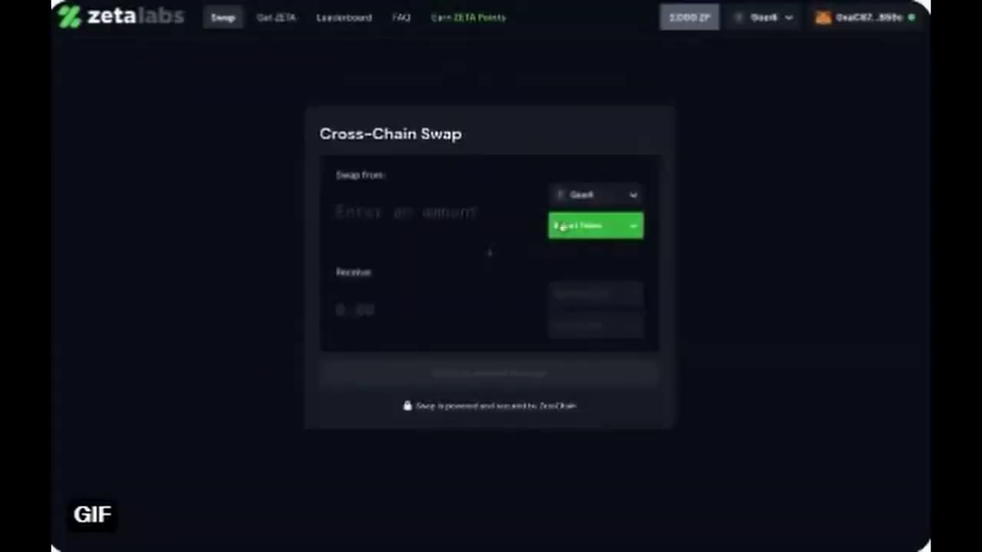
- Choose gETH on Goerli as the asset to send in the cross-chain swap and set the amount to 1.0
{"action": "left_click", "coordinate": [562, 227]}
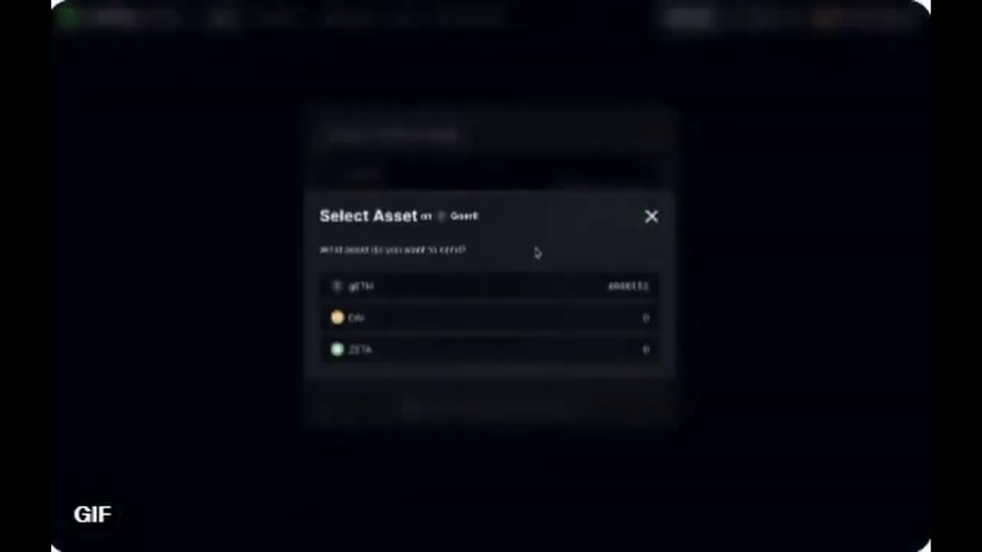
{"action": "left_click", "coordinate": [485, 287]}
{"action": "left_click", "coordinate": [410, 207]}
{"action": "type", "text": "0.1"}
{"action": "key", "text": "BackSpace"}
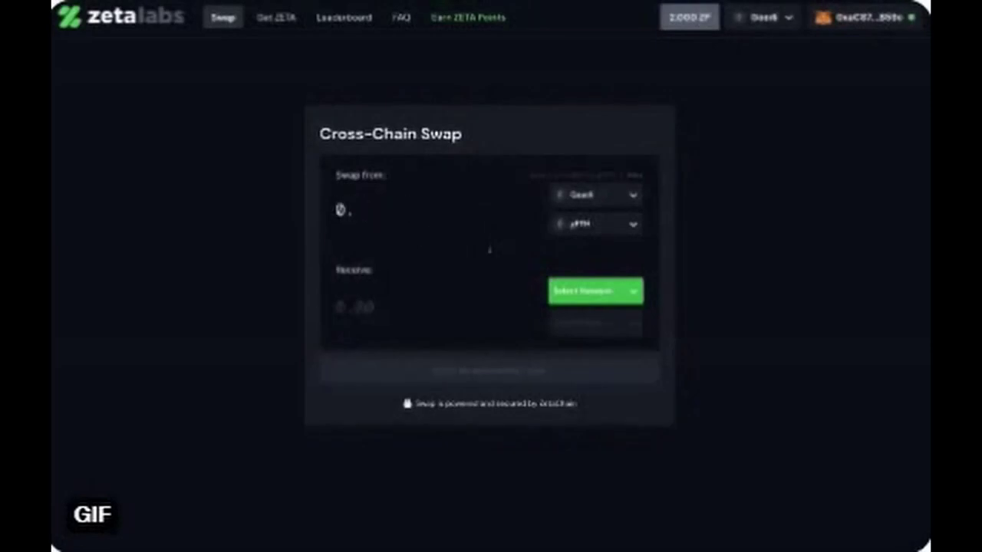
{"action": "key", "text": "BackSpace"}
{"action": "type", "text": "1.0"}
- Select BSC Testnet as the receiving network and tBNB as the token to receive
{"action": "left_click", "coordinate": [575, 298]}
{"action": "left_click", "coordinate": [415, 326]}
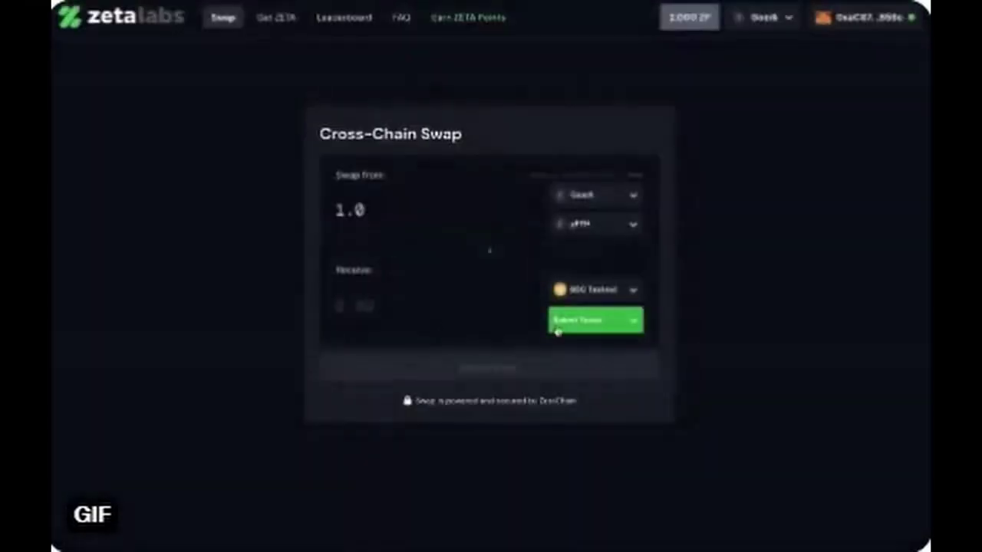
{"action": "left_click", "coordinate": [557, 328]}
{"action": "left_click", "coordinate": [435, 296]}
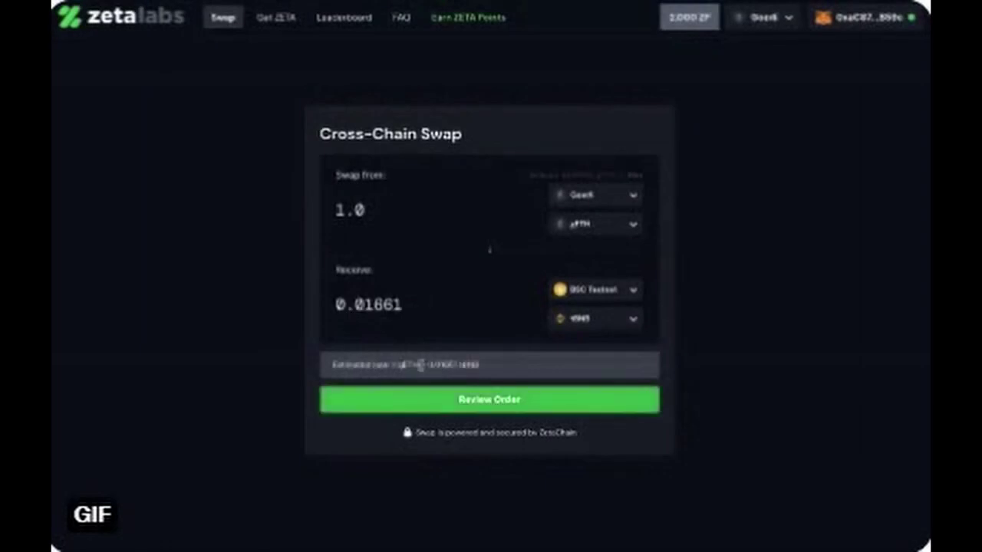
- Review the swap order, submit it and confirm the transaction in MetaMask
{"action": "left_click", "coordinate": [410, 399]}
{"action": "left_click", "coordinate": [422, 332]}
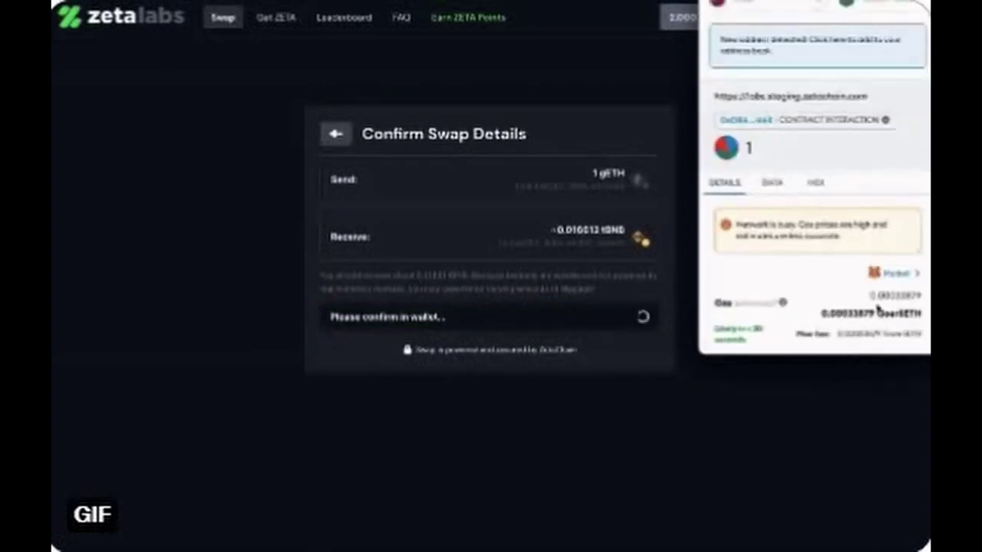
{"action": "scroll", "coordinate": [876, 328], "scroll_direction": "down", "scroll_amount": 3}
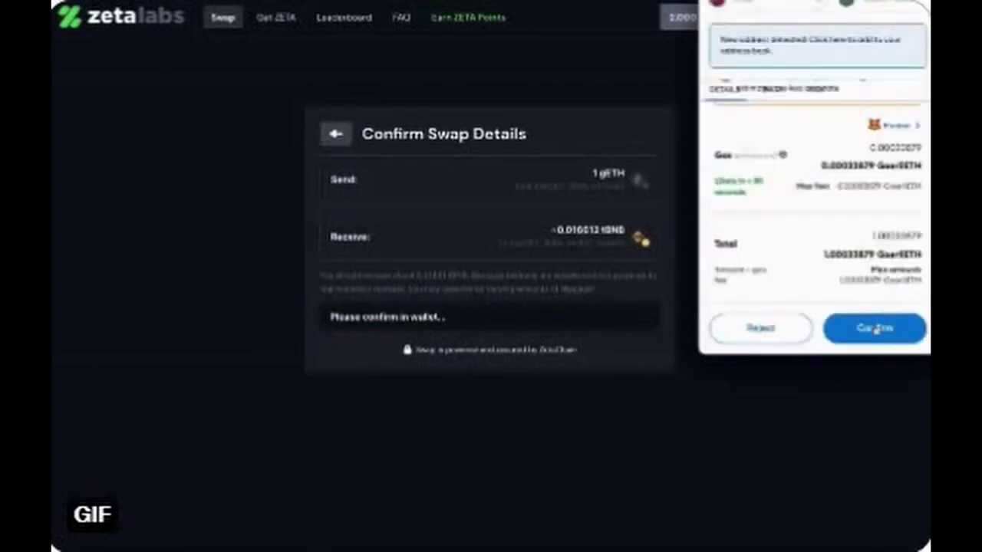
{"action": "left_click", "coordinate": [874, 328]}
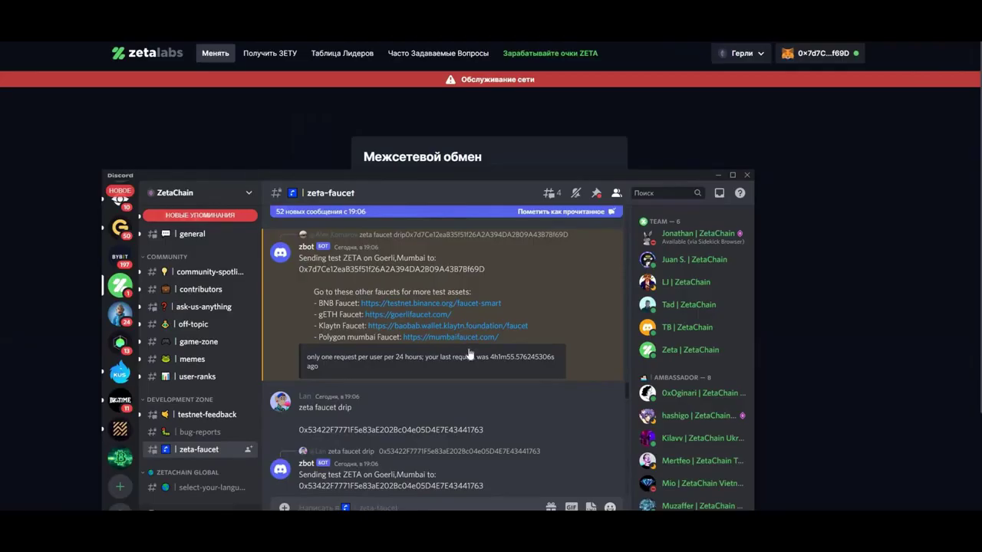
- Read members' messages and screenshots about swapping in ZetaChain's testnet-feedback channel on Discord
{"action": "left_click", "coordinate": [213, 418]}
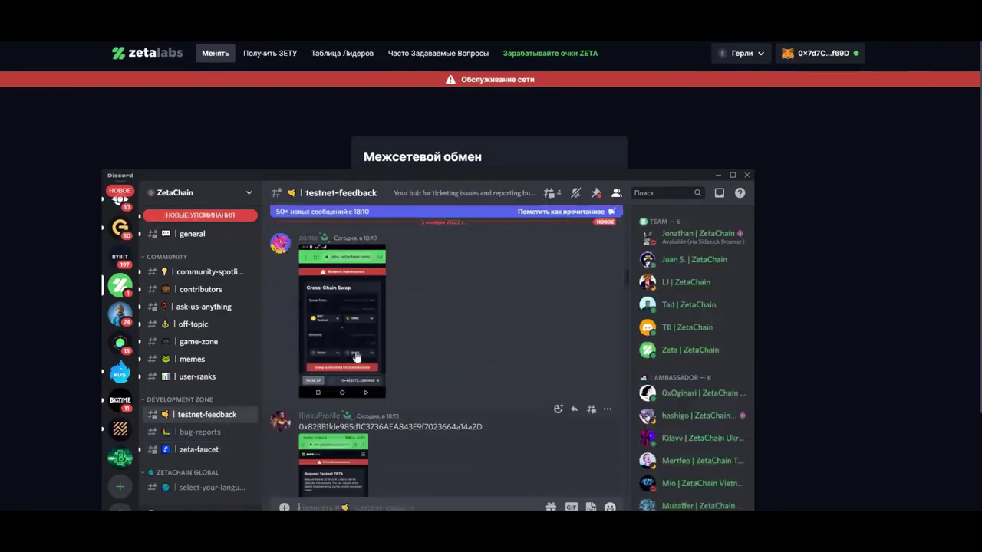
{"action": "scroll", "coordinate": [331, 379], "scroll_direction": "down", "scroll_amount": 1}
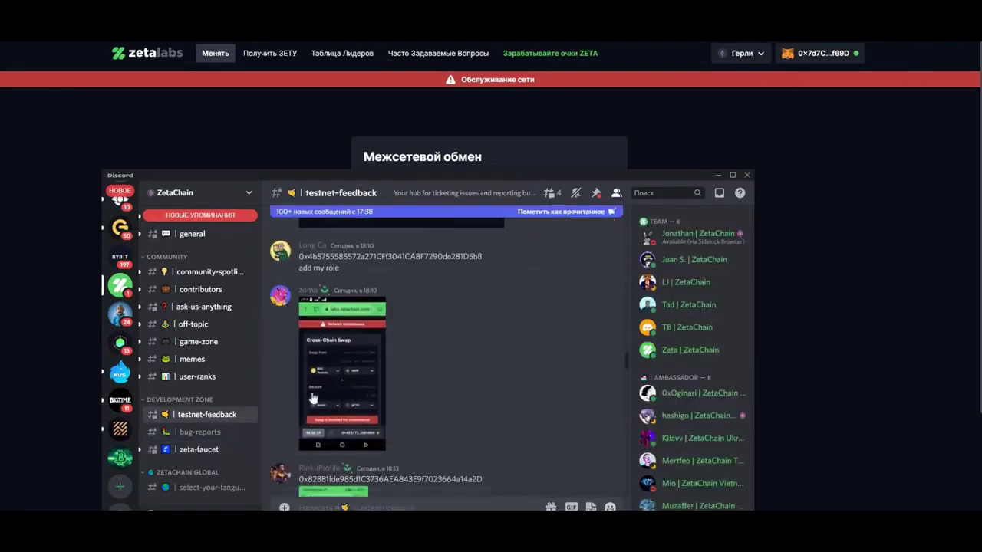
{"action": "scroll", "coordinate": [333, 388], "scroll_direction": "down", "scroll_amount": 5}
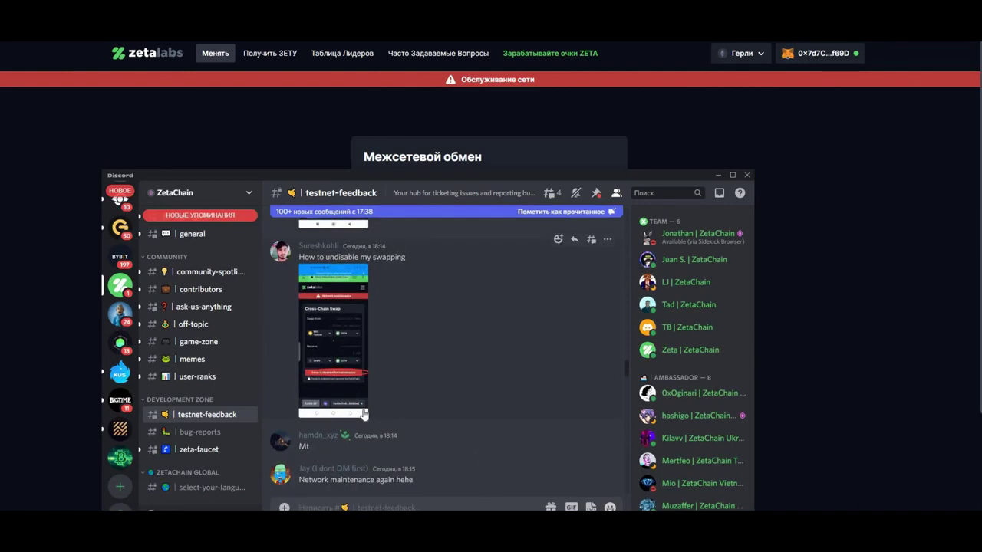
{"action": "scroll", "coordinate": [366, 410], "scroll_direction": "up", "scroll_amount": 4}
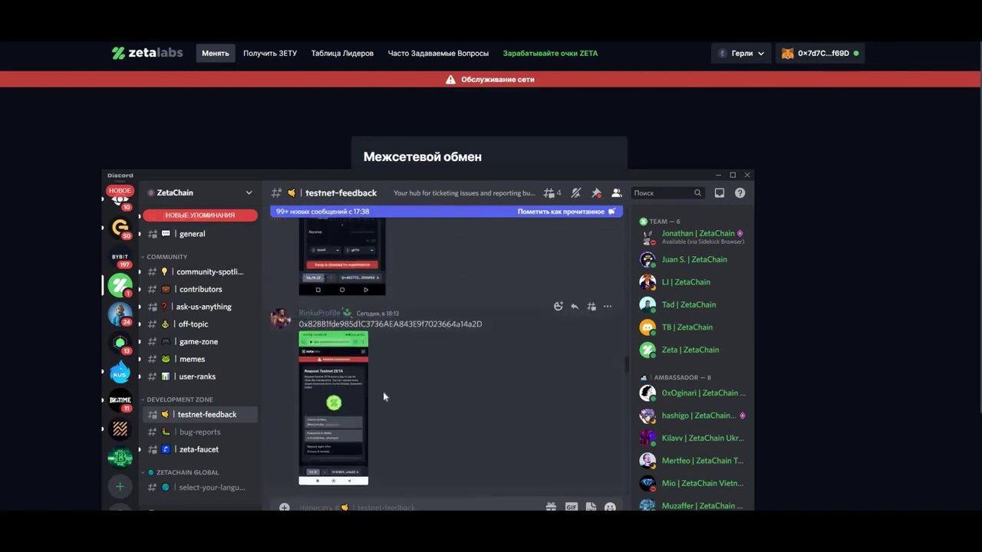
{"action": "scroll", "coordinate": [383, 393], "scroll_direction": "up", "scroll_amount": 5}
{"action": "scroll", "coordinate": [386, 397], "scroll_direction": "up", "scroll_amount": 5}
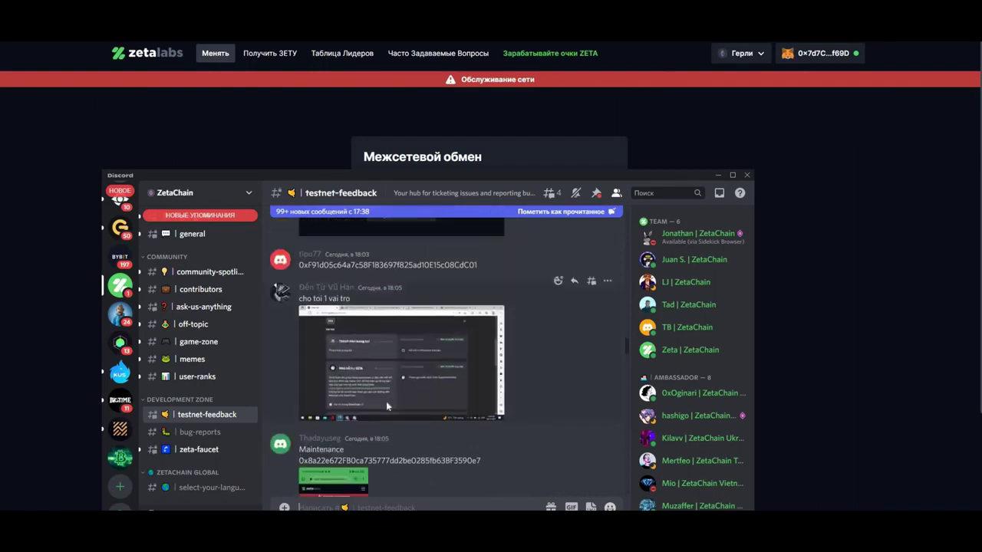
{"action": "scroll", "coordinate": [386, 401], "scroll_direction": "up", "scroll_amount": 2}
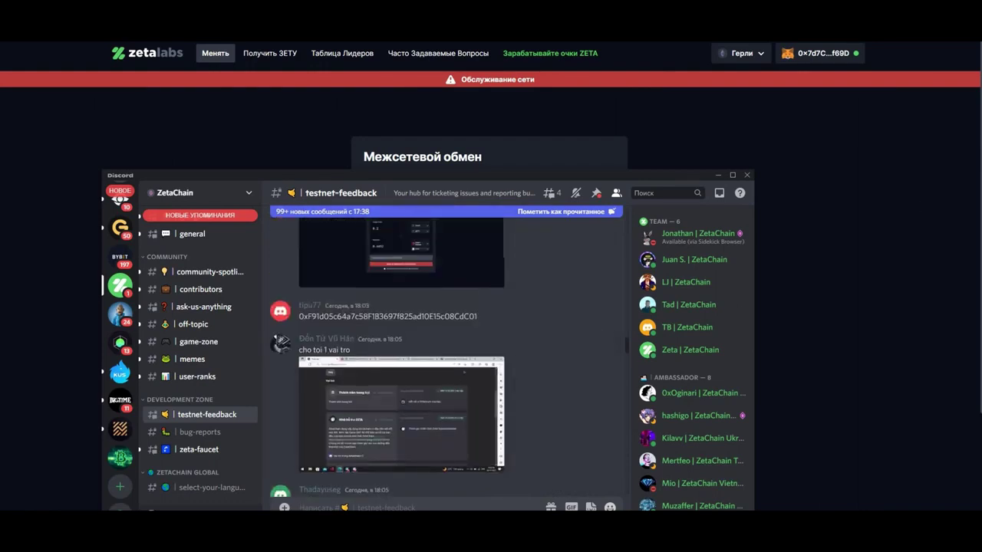
{"action": "scroll", "coordinate": [491, 341], "scroll_direction": "up", "scroll_amount": 3}
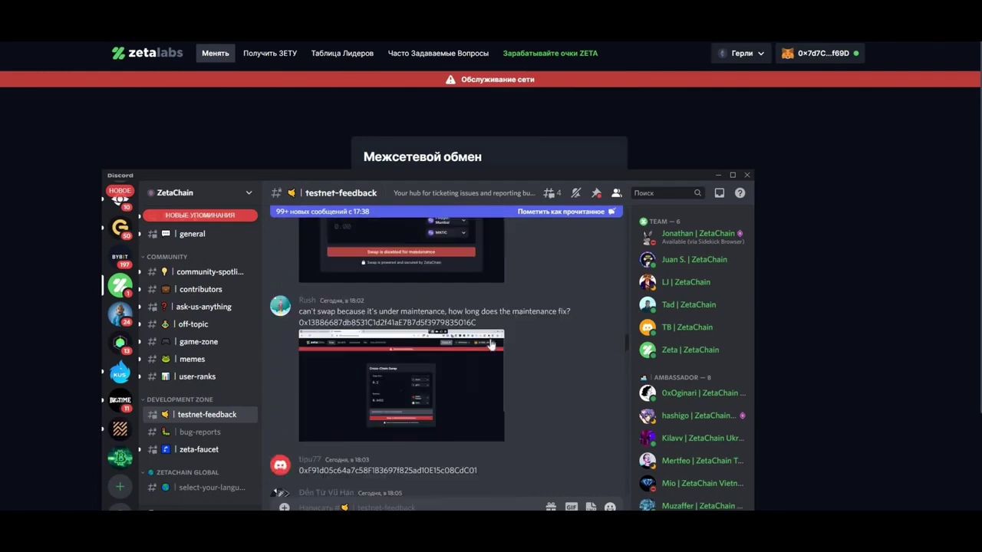
{"action": "scroll", "coordinate": [495, 352], "scroll_direction": "up", "scroll_amount": 5}
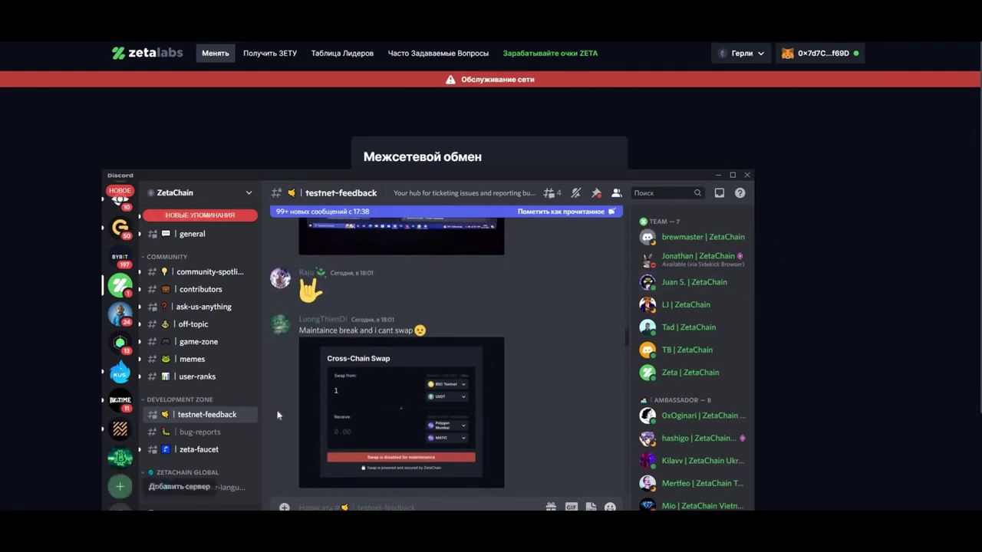
{"action": "scroll", "coordinate": [332, 414], "scroll_direction": "down", "scroll_amount": 4}
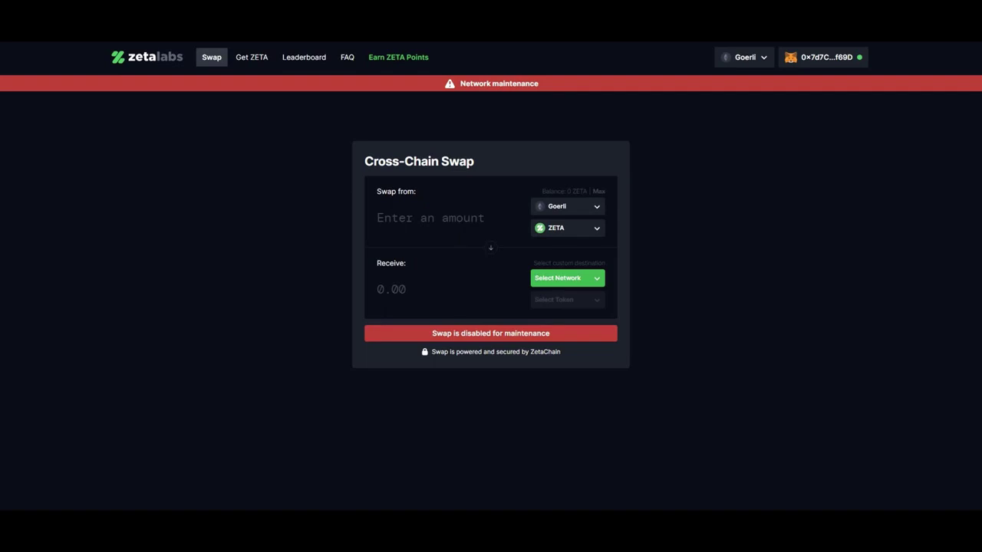
- Check the networks available for receiving assets in the ZETA swap from Goerli, leaving none selected
{"action": "left_click", "coordinate": [572, 234]}
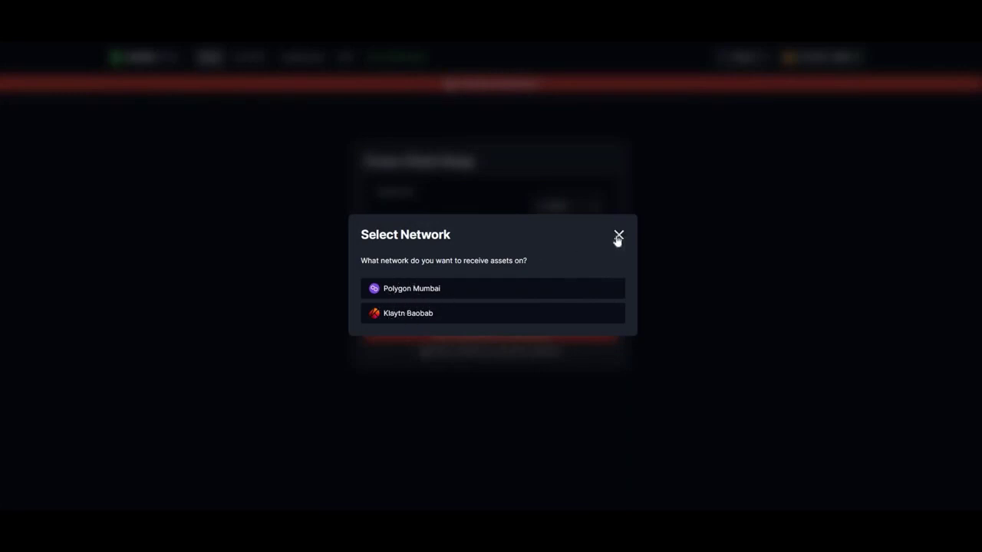
{"action": "left_click", "coordinate": [935, 156]}
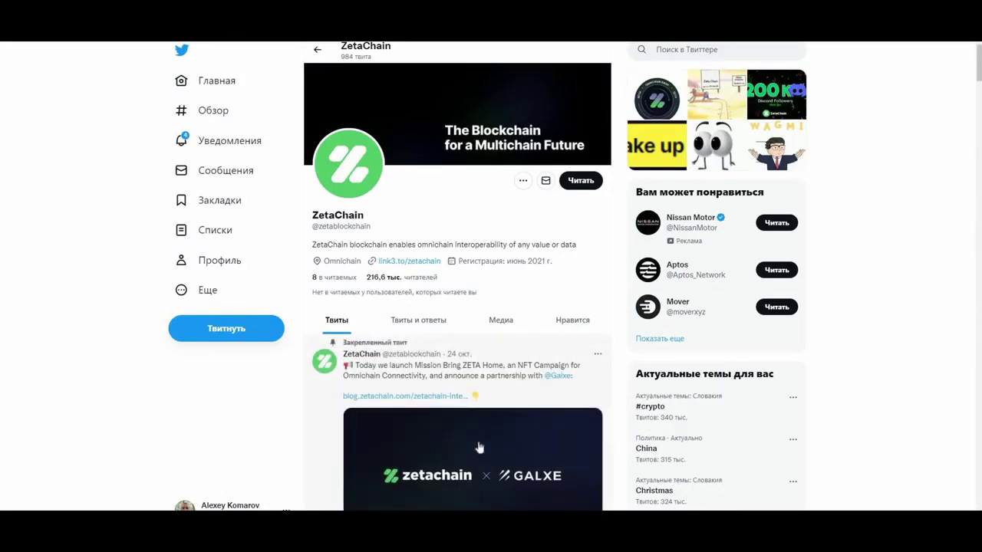
- Browse the pinned and latest tweets on ZetaChain's Twitter profile
{"action": "scroll", "coordinate": [479, 449], "scroll_direction": "down", "scroll_amount": 1}
{"action": "scroll", "coordinate": [479, 448], "scroll_direction": "up", "scroll_amount": 1}
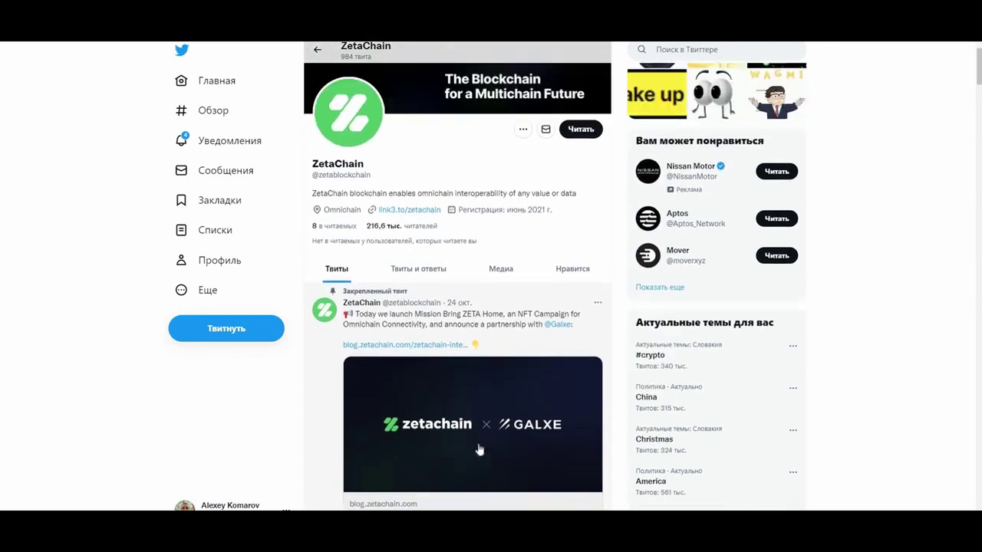
{"action": "scroll", "coordinate": [453, 426], "scroll_direction": "down", "scroll_amount": 7}
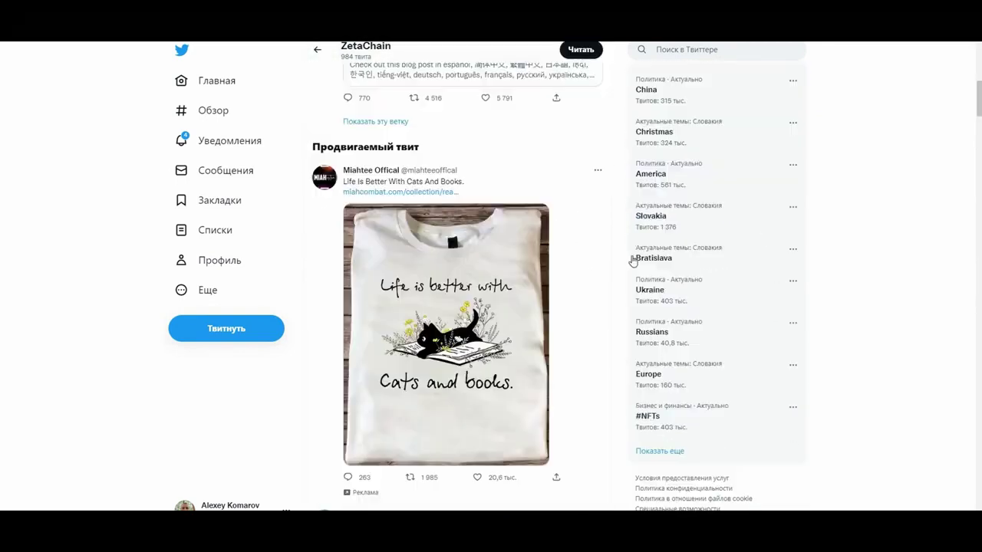
{"action": "scroll", "coordinate": [550, 258], "scroll_direction": "down", "scroll_amount": 5}
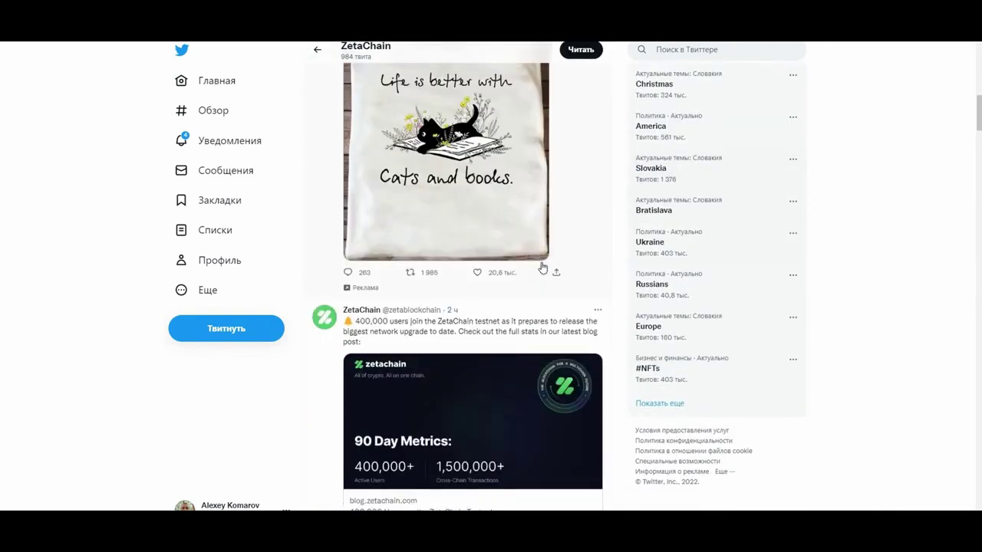
{"action": "scroll", "coordinate": [547, 287], "scroll_direction": "down", "scroll_amount": 1}
{"action": "scroll", "coordinate": [545, 294], "scroll_direction": "down", "scroll_amount": 3}
{"action": "scroll", "coordinate": [533, 310], "scroll_direction": "down", "scroll_amount": 3}
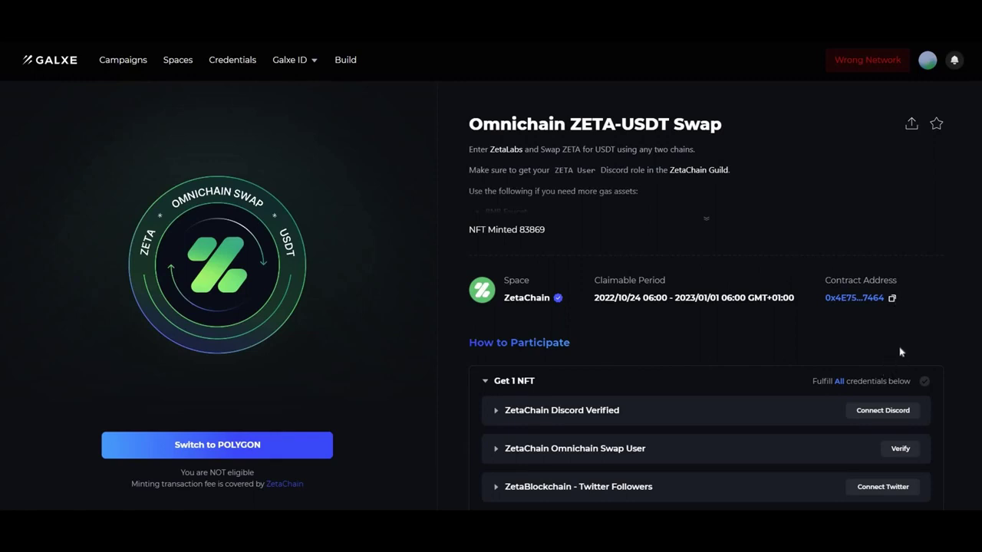
- Switch the Galxe Omnichain ZETA-USDT Swap campaign to Polygon, approving the network addition and switch in MetaMask
{"action": "left_click", "coordinate": [243, 450]}
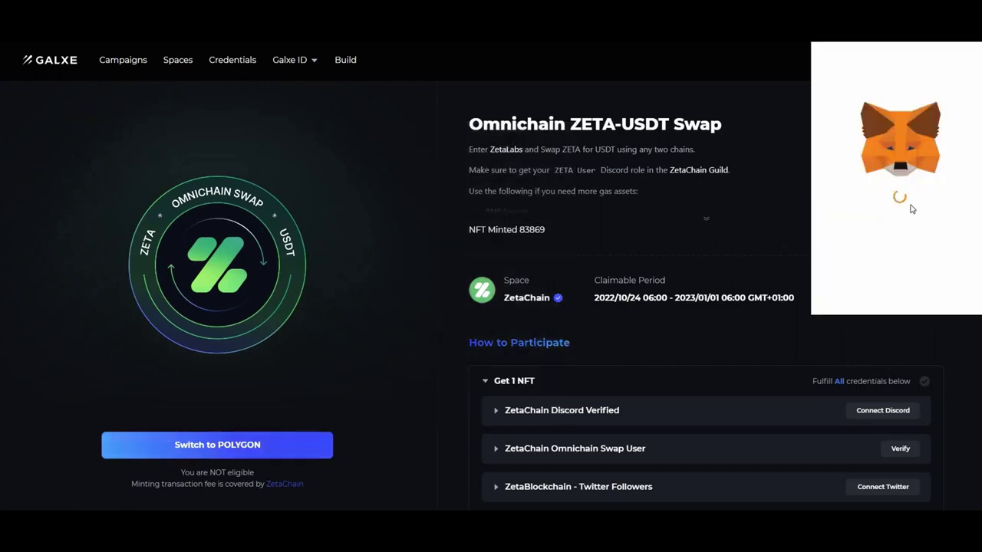
{"action": "scroll", "coordinate": [897, 230], "scroll_direction": "down", "scroll_amount": 5}
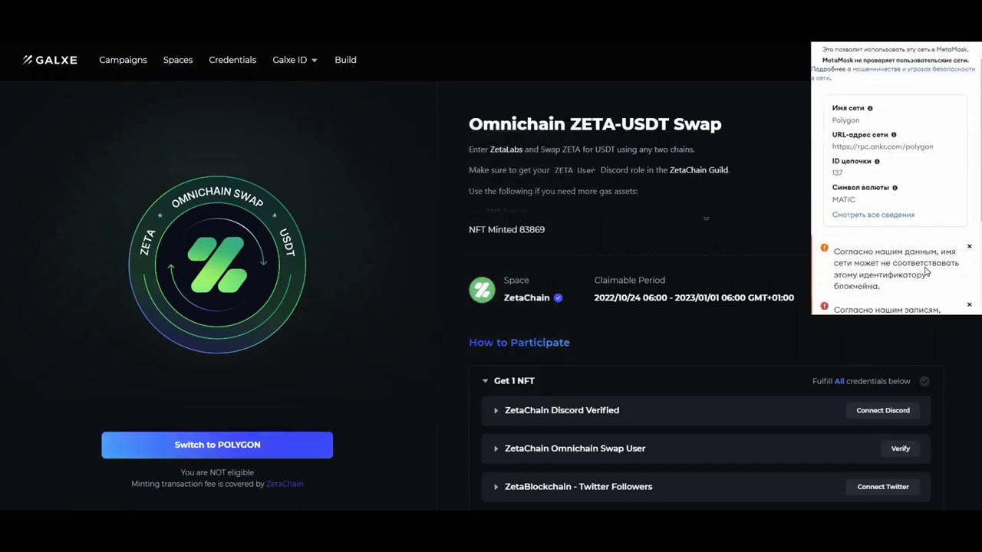
{"action": "scroll", "coordinate": [898, 227], "scroll_direction": "up", "scroll_amount": 3}
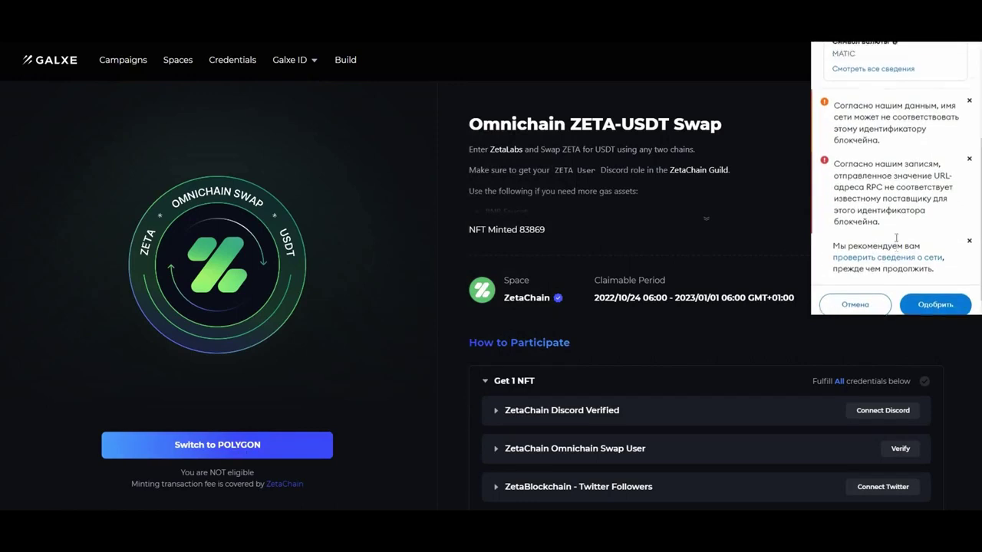
{"action": "scroll", "coordinate": [896, 238], "scroll_direction": "down", "scroll_amount": 5}
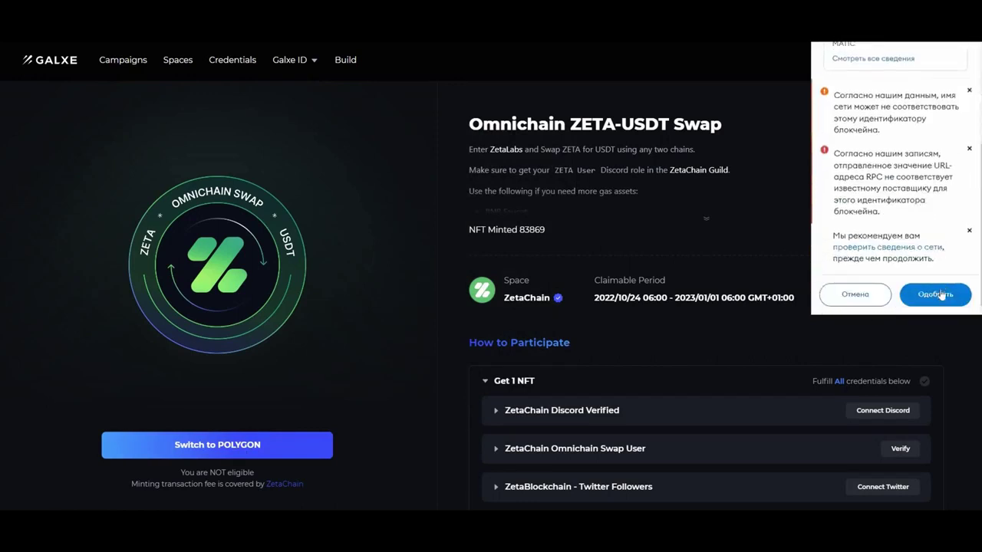
{"action": "left_click", "coordinate": [933, 298]}
{"action": "left_click", "coordinate": [933, 298]}
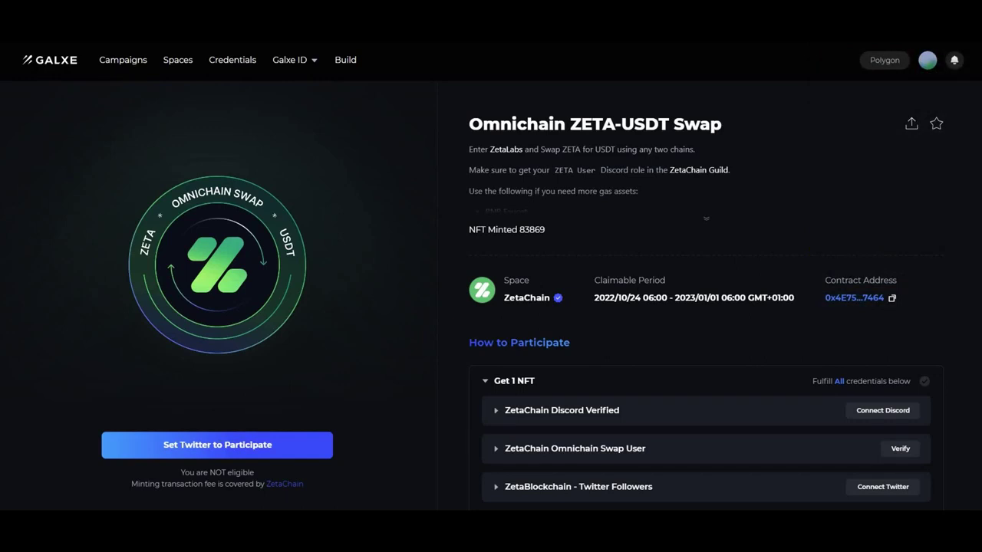
{"action": "scroll", "coordinate": [754, 305], "scroll_direction": "down", "scroll_amount": 1}
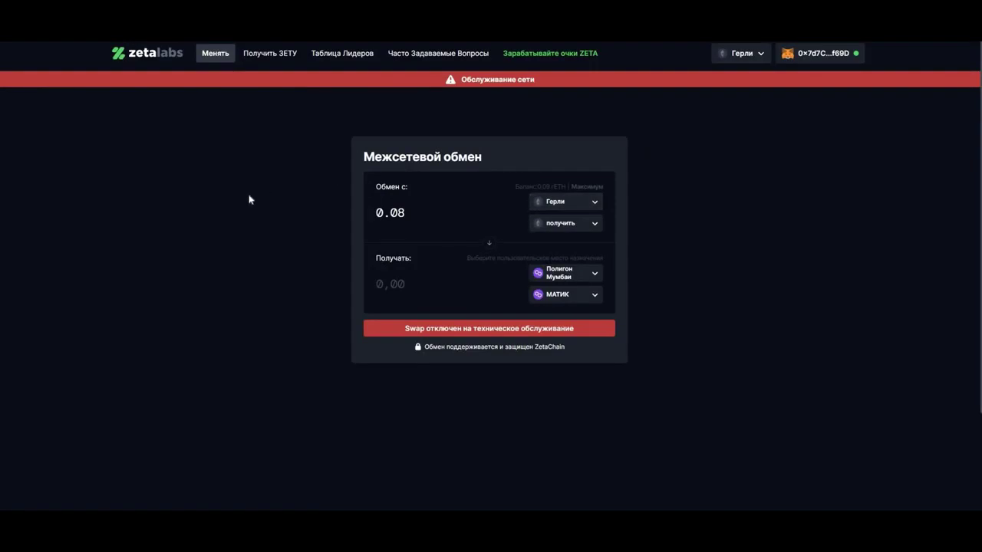
{"action": "scroll", "coordinate": [246, 234], "scroll_direction": "down", "scroll_amount": 2}
{"action": "scroll", "coordinate": [246, 236], "scroll_direction": "up", "scroll_amount": 2}
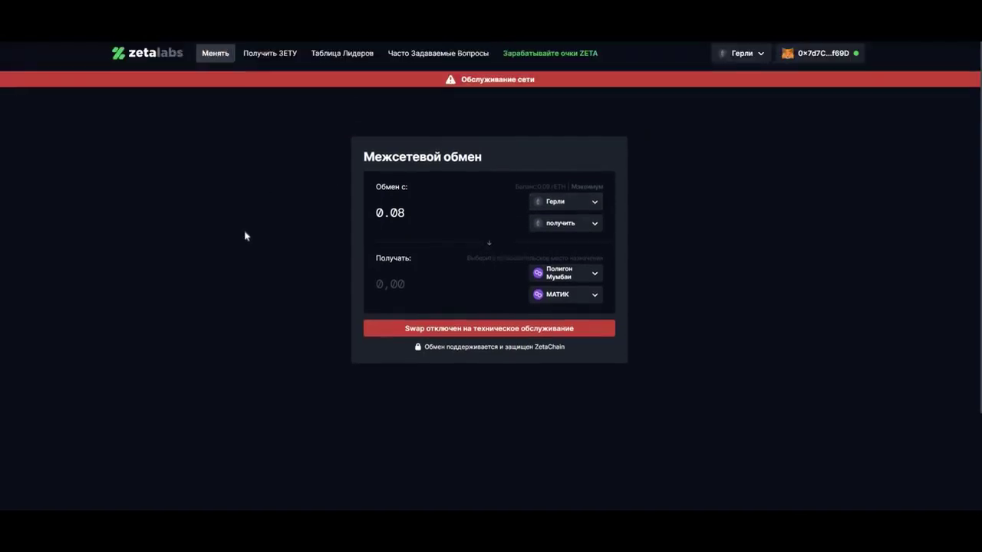